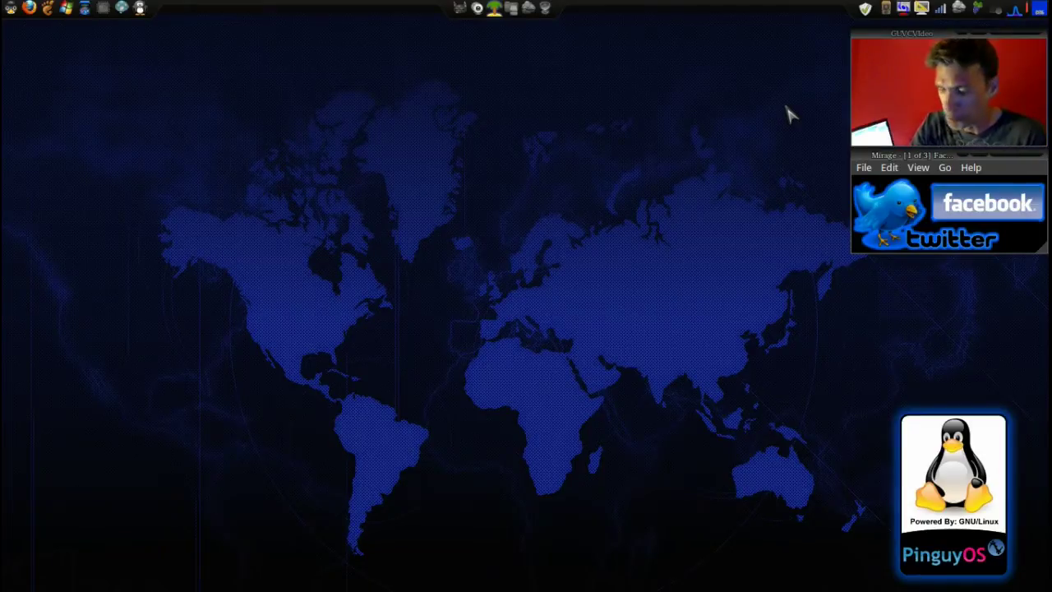
- Restore the FatalMinds.fla window in Flash Professional 8 from the Wine dock
click(545, 11)
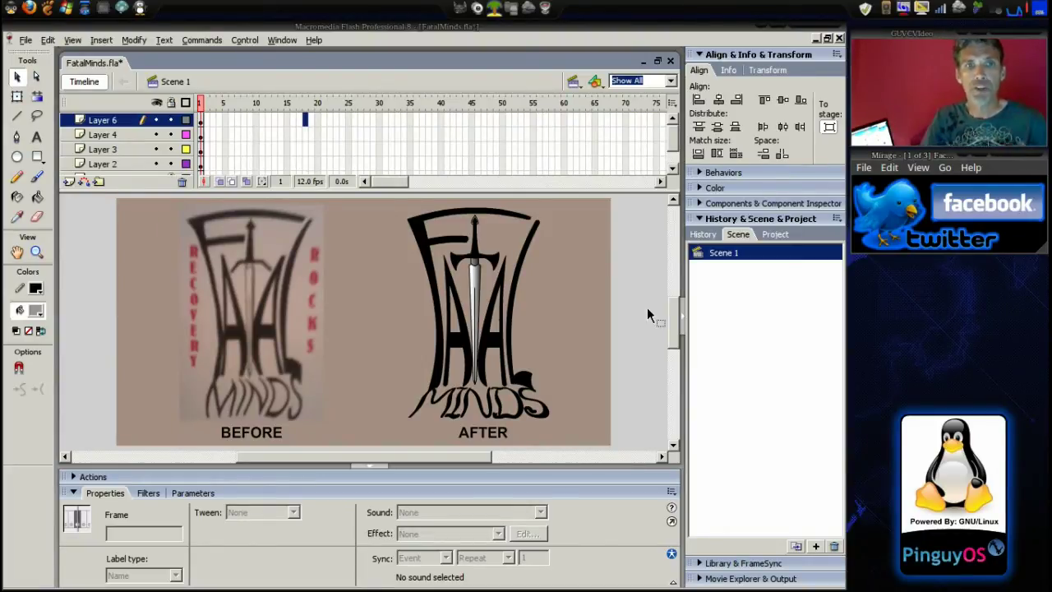
mouse_move(460, 9)
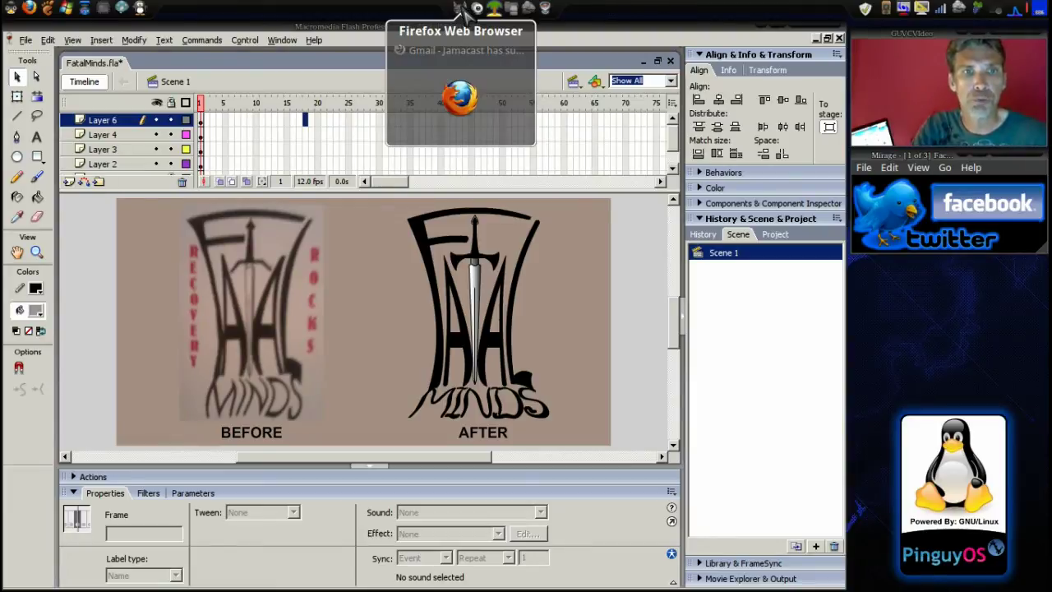
- Search Google for 'swftools' in Firefox and open the SWFTOOLS homepage in a background tab
click(461, 8)
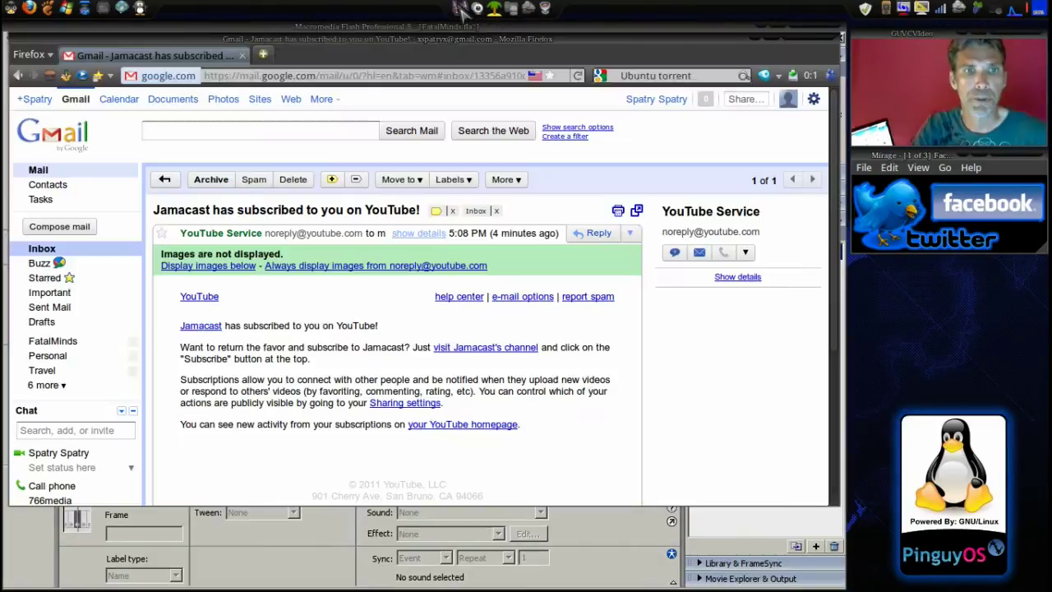
click(335, 75)
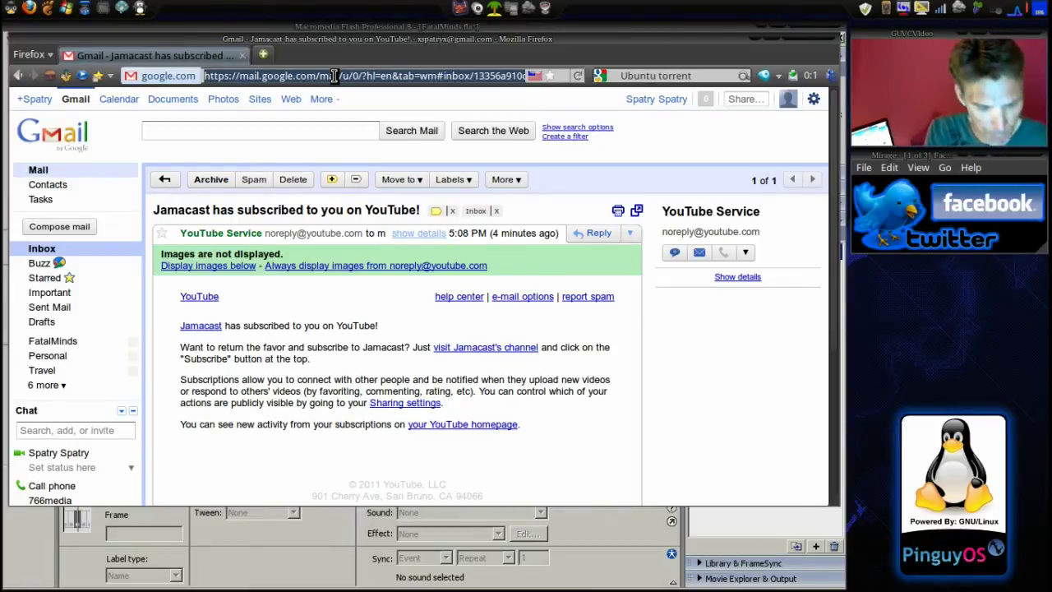
text(swftool)
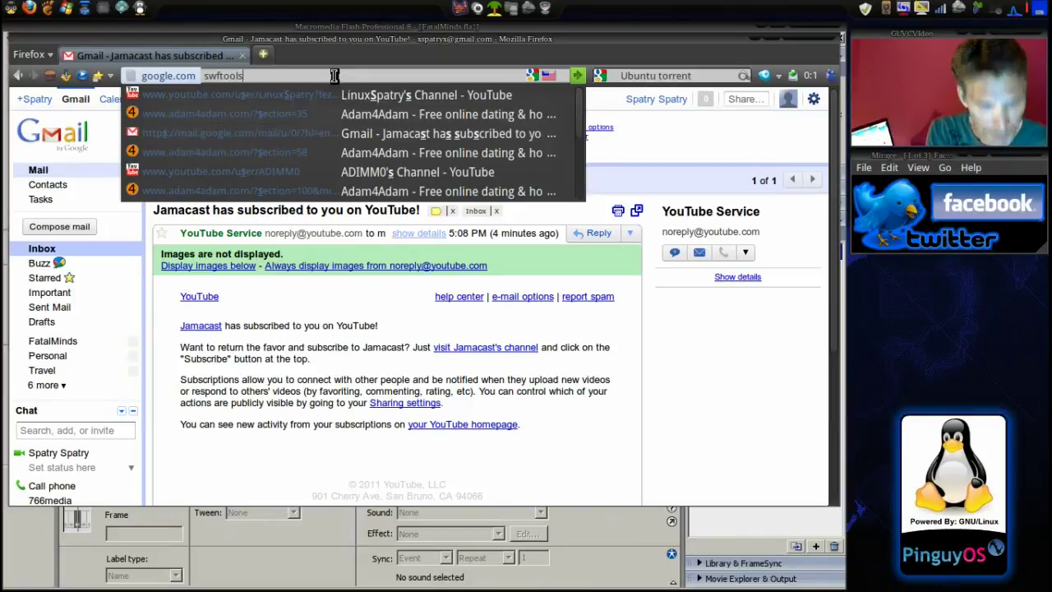
text(s)
key(Return)
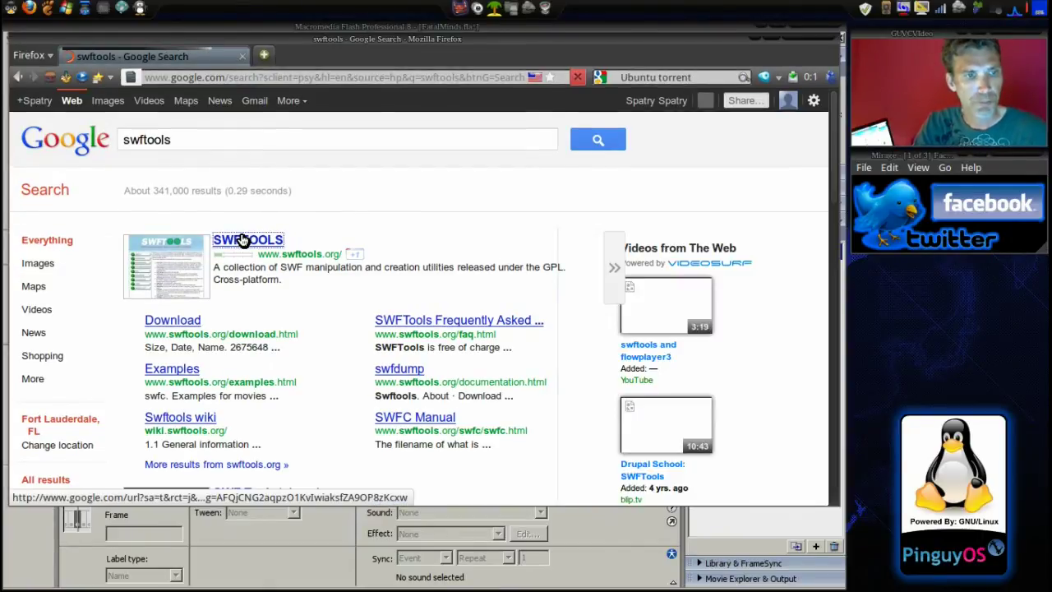
middle_click(243, 238)
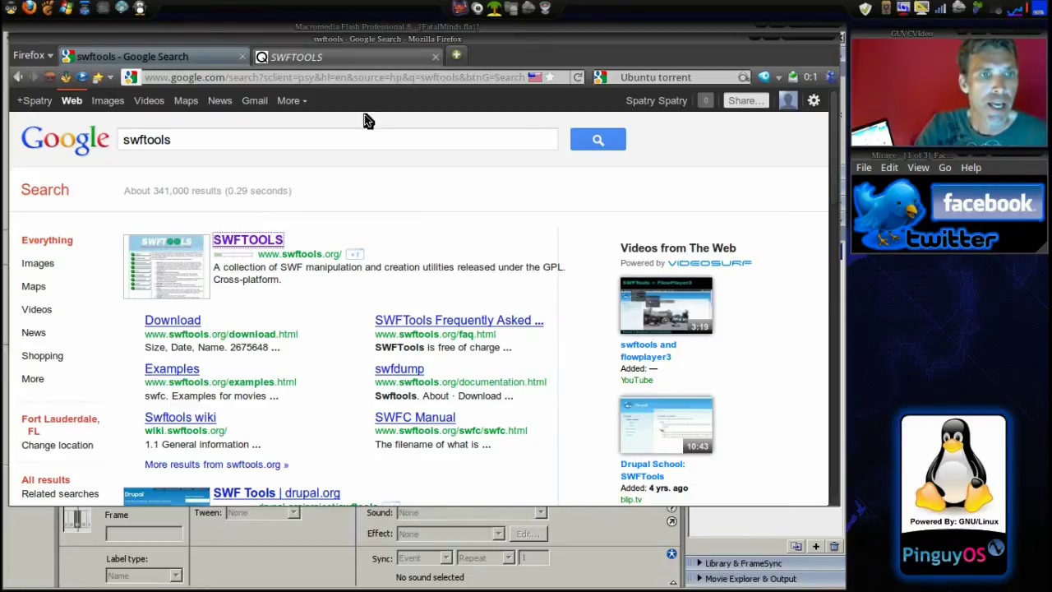
- Go to the SWFTools site's download page and get the tar.gz development snapshot
click(331, 56)
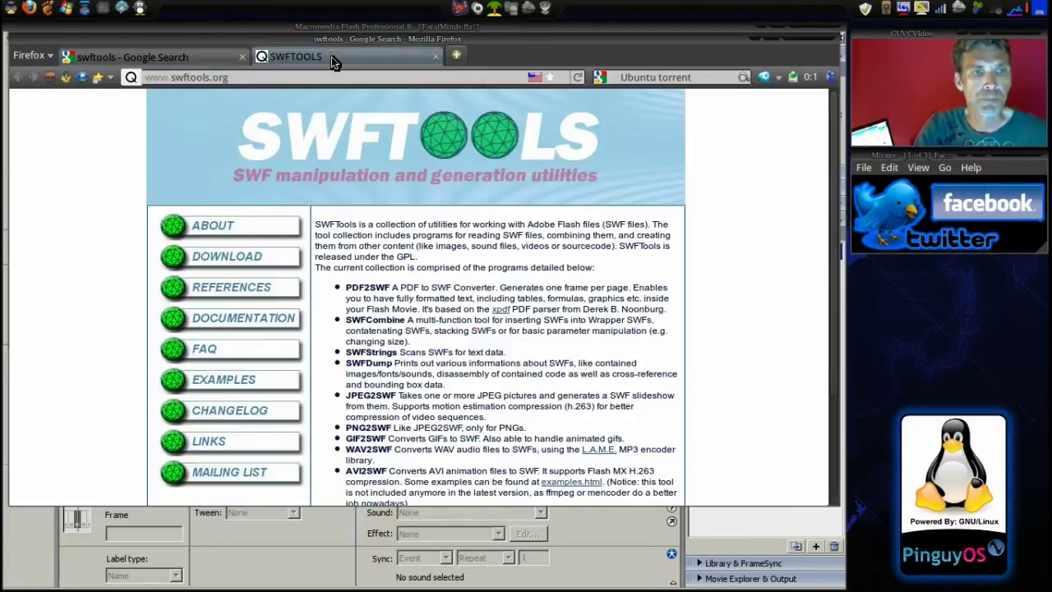
click(236, 261)
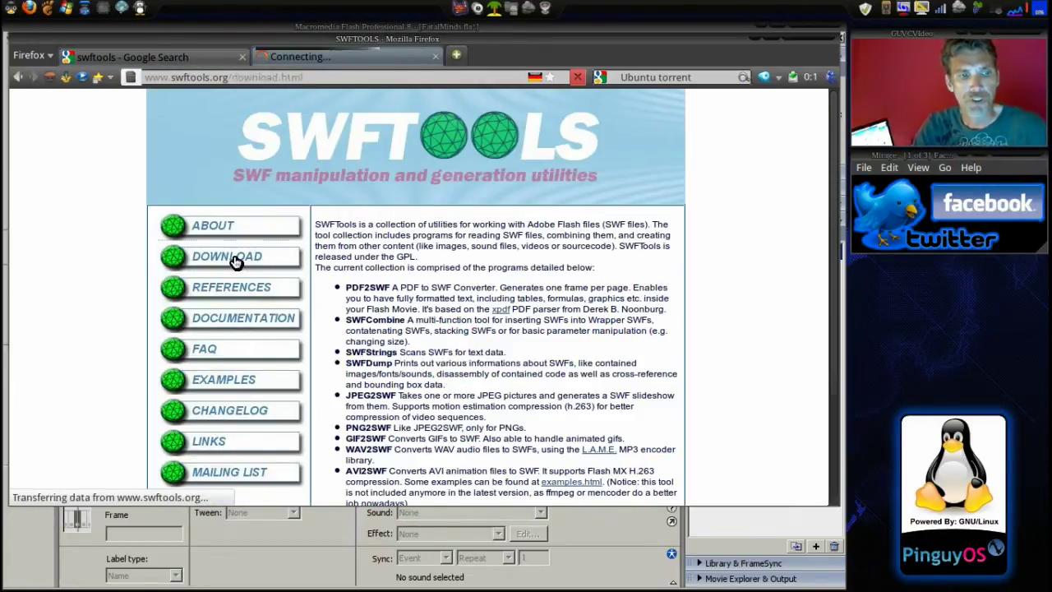
scroll(662, 373, down, 2)
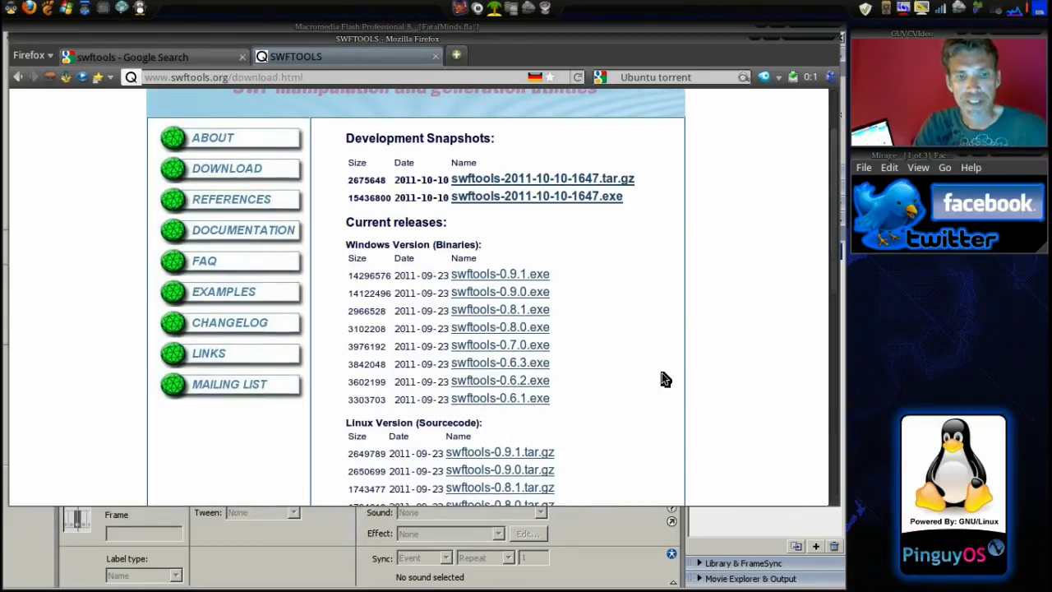
click(553, 179)
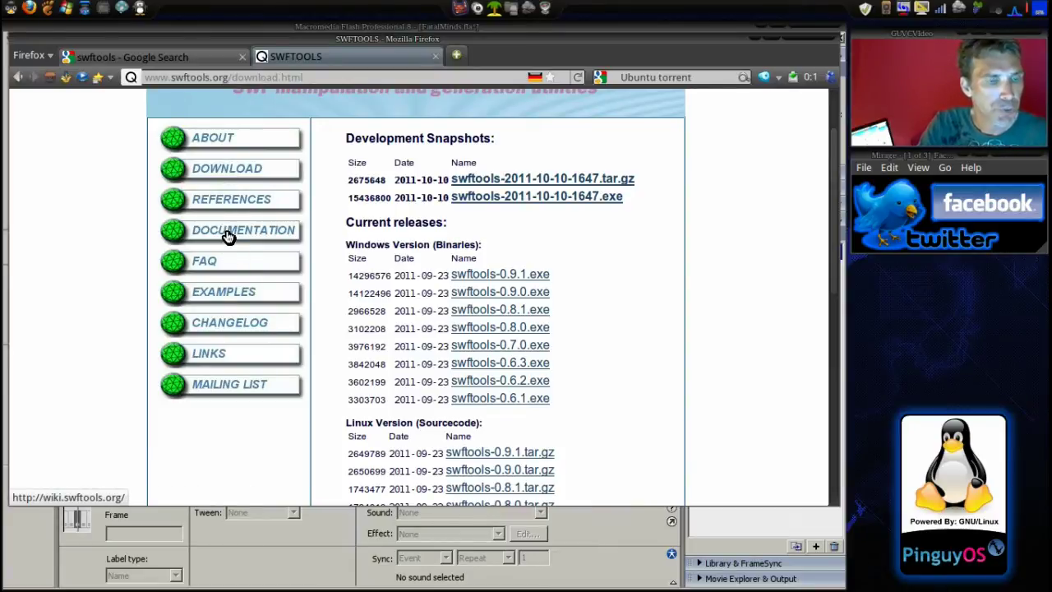
- Look over the download page and go to the SWFTools wiki's References page
scroll(228, 236, down, 3)
scroll(226, 236, up, 4)
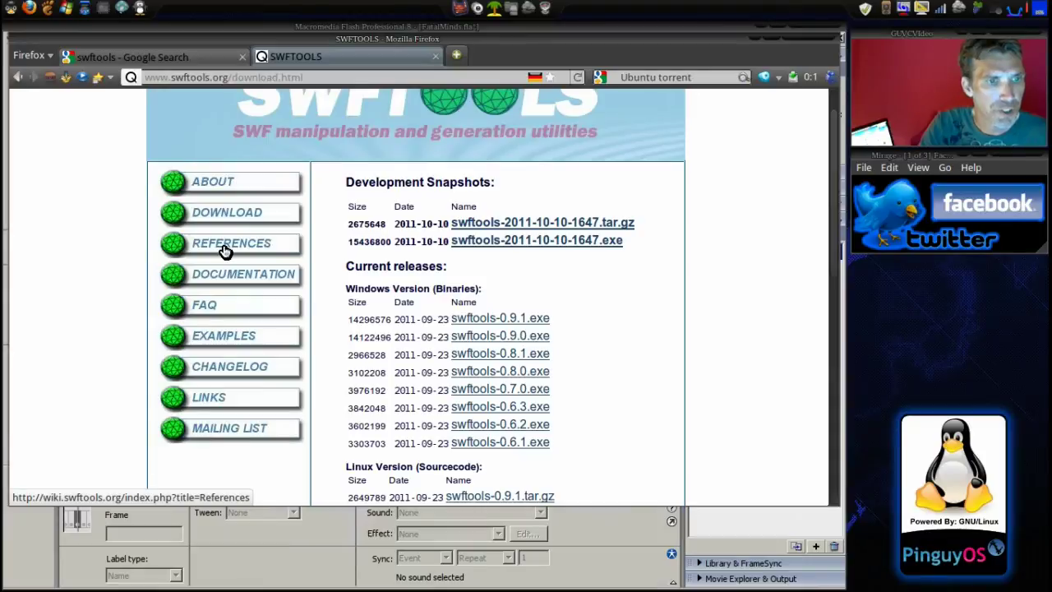
click(225, 250)
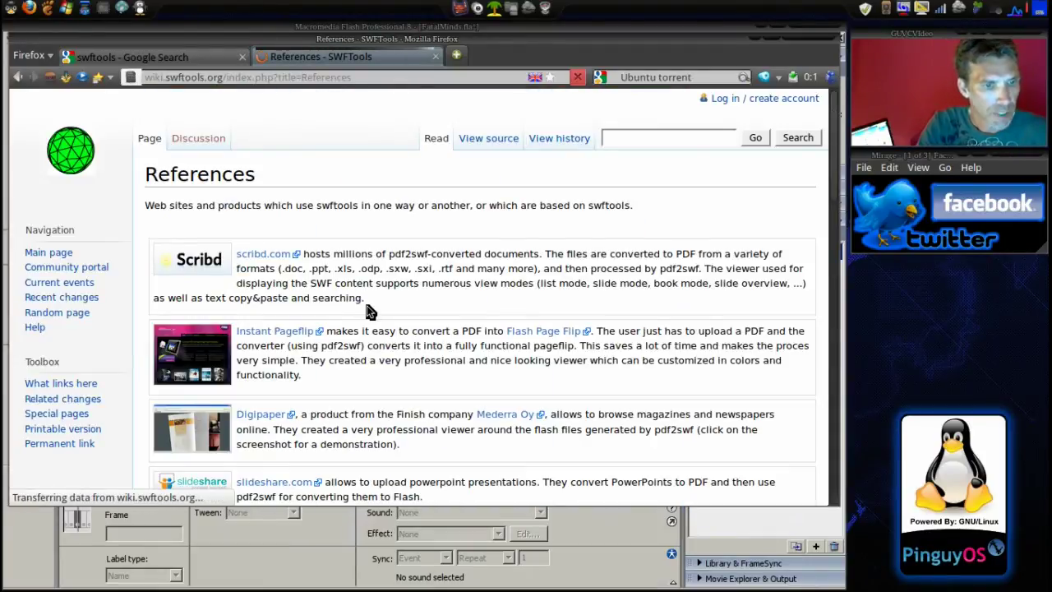
- Skim the References page, then return to the SWFTools download page
scroll(366, 305, down, 5)
scroll(359, 310, down, 3)
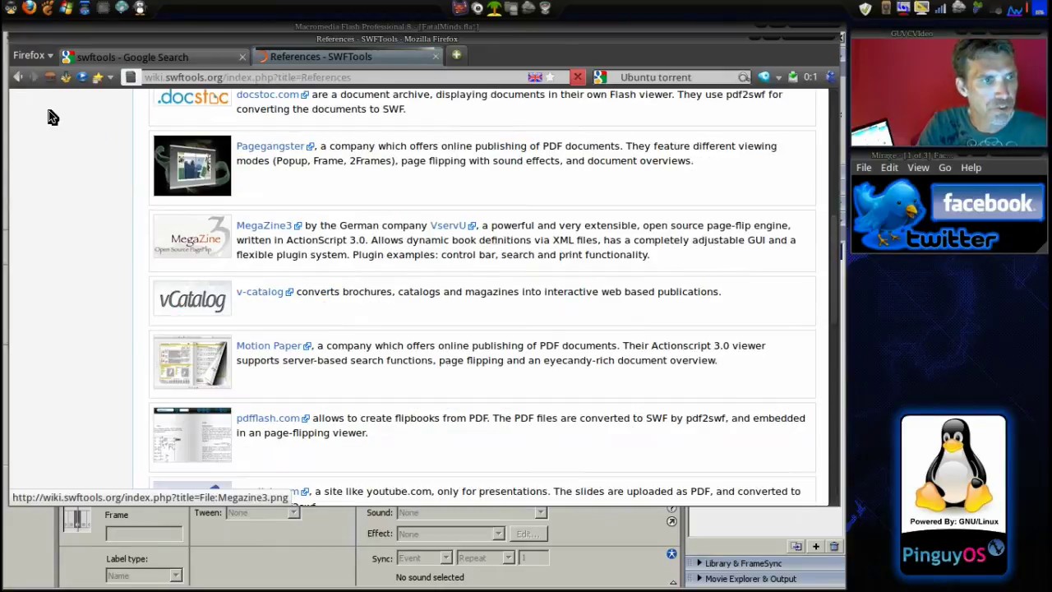
click(17, 79)
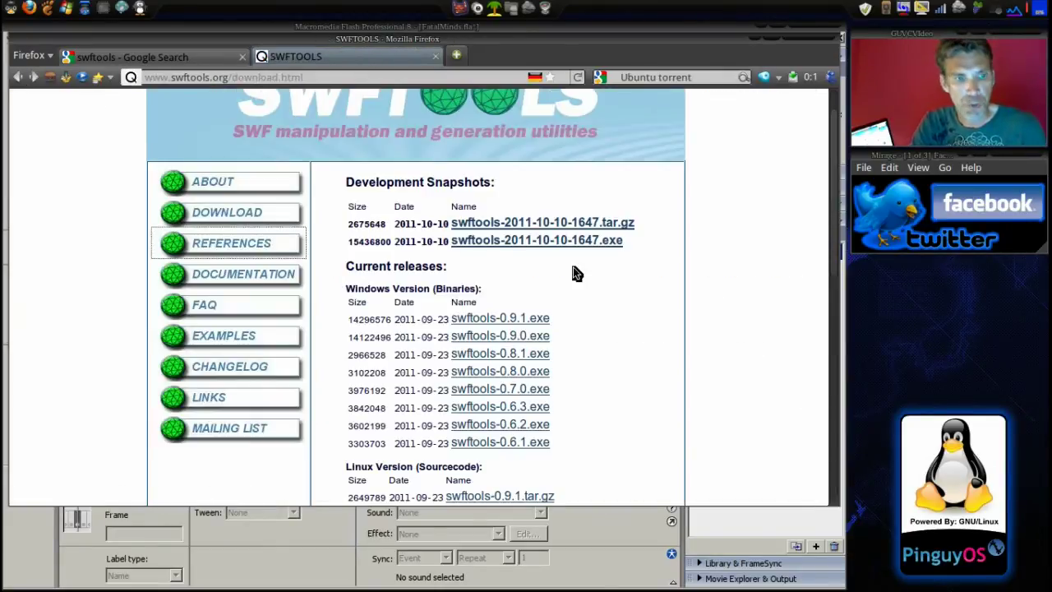
scroll(575, 272, down, 9)
scroll(575, 271, up, 5)
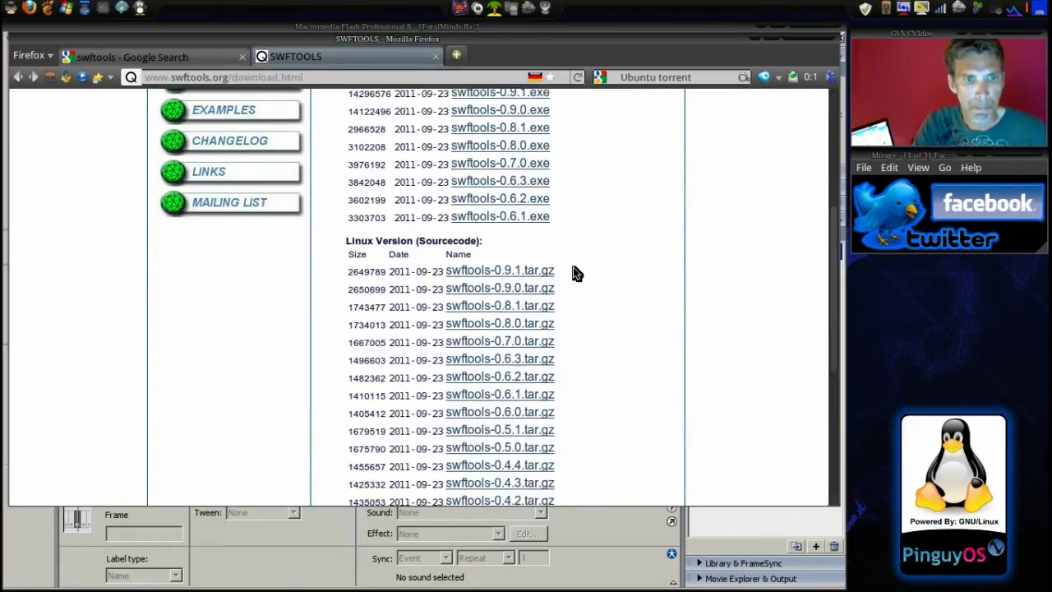
scroll(573, 267, up, 4)
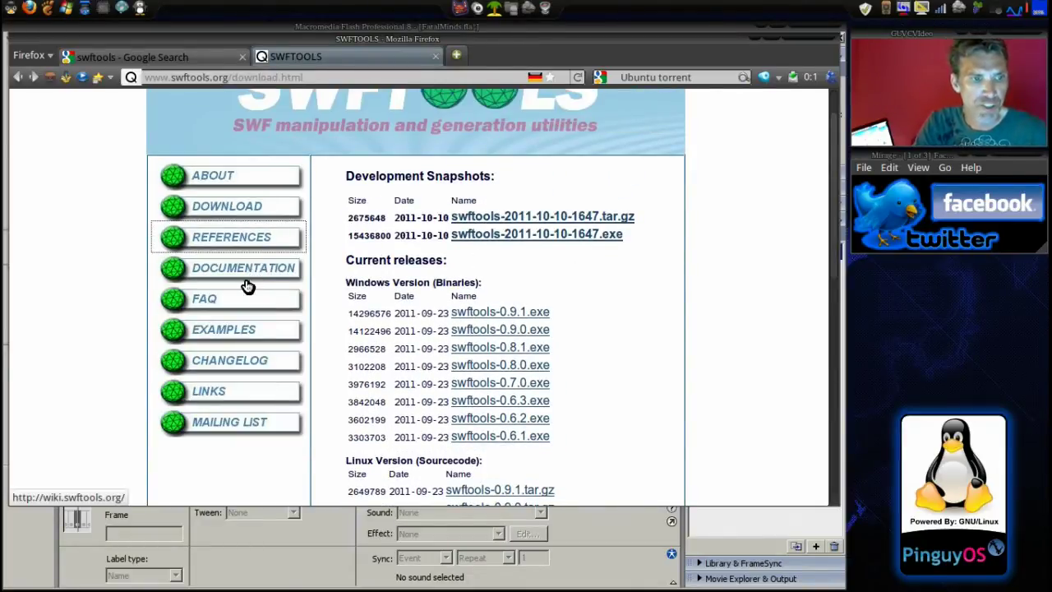
- Read the FAQ and the Installation page's Unix compile commands, then minimize Firefox
click(207, 304)
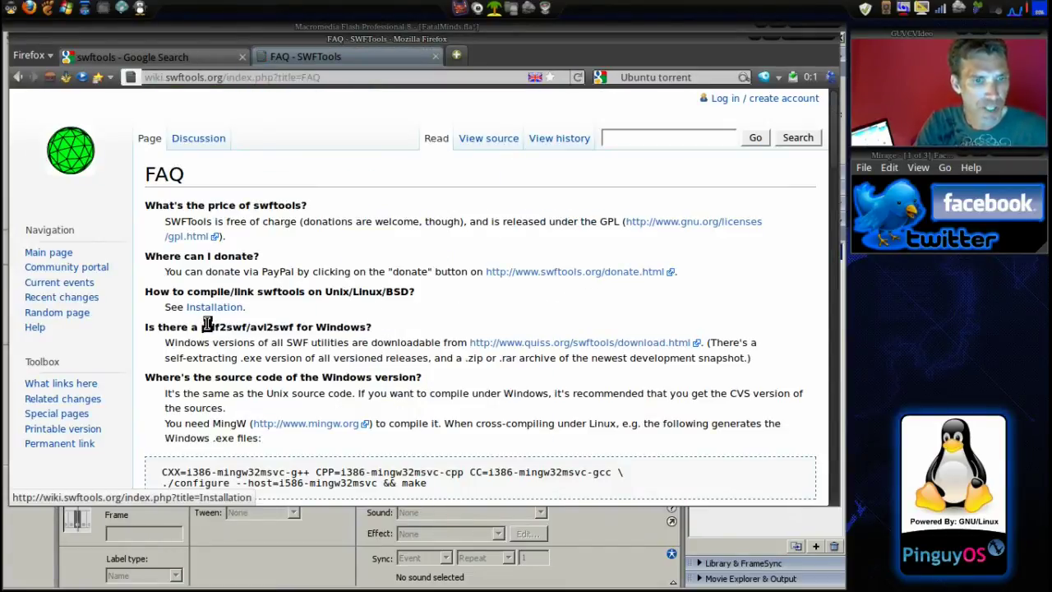
click(207, 309)
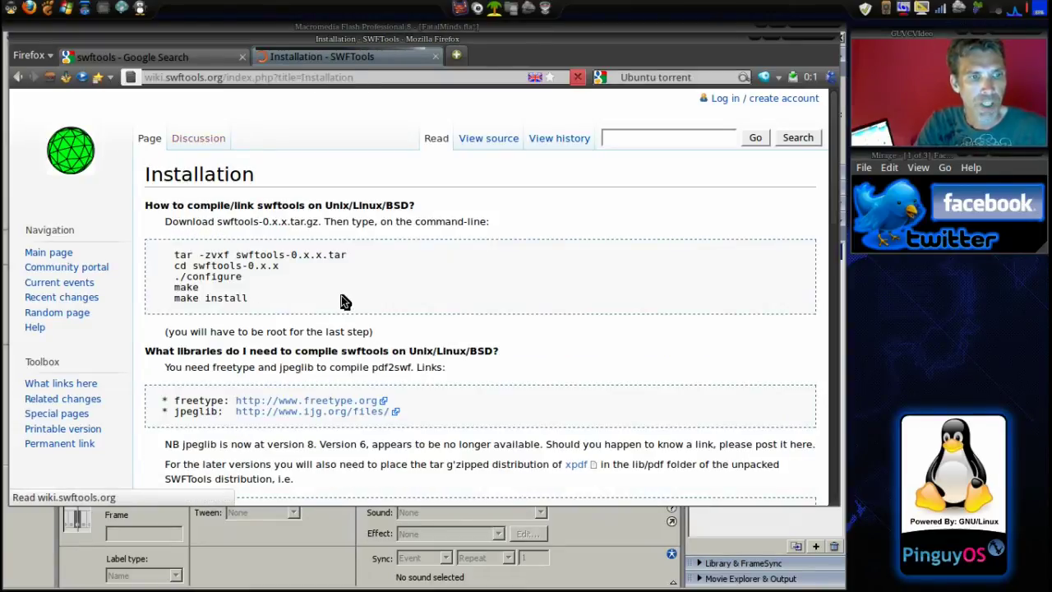
scroll(513, 294, down, 1)
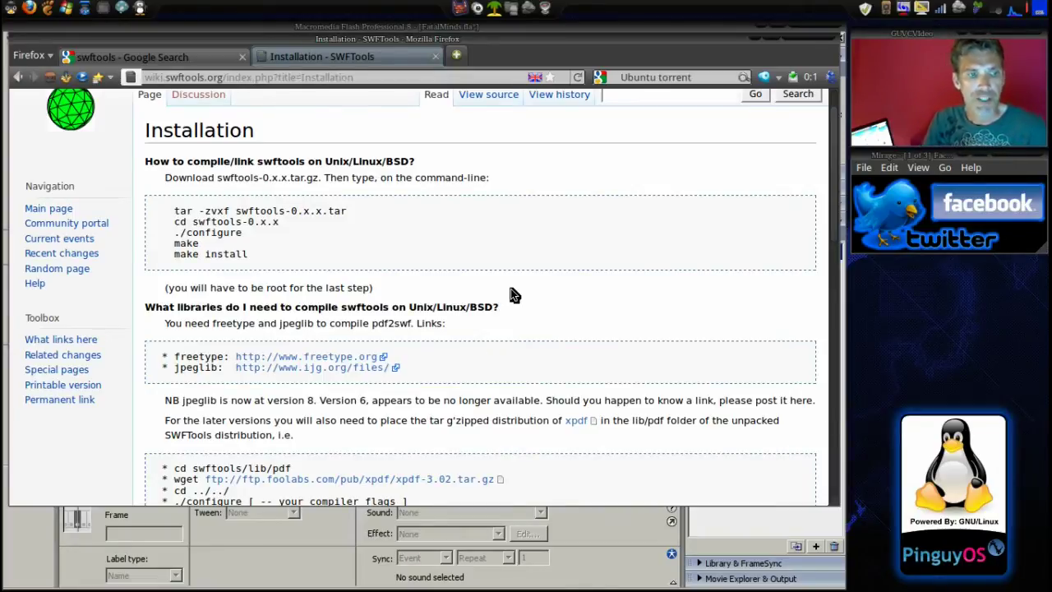
scroll(510, 289, down, 10)
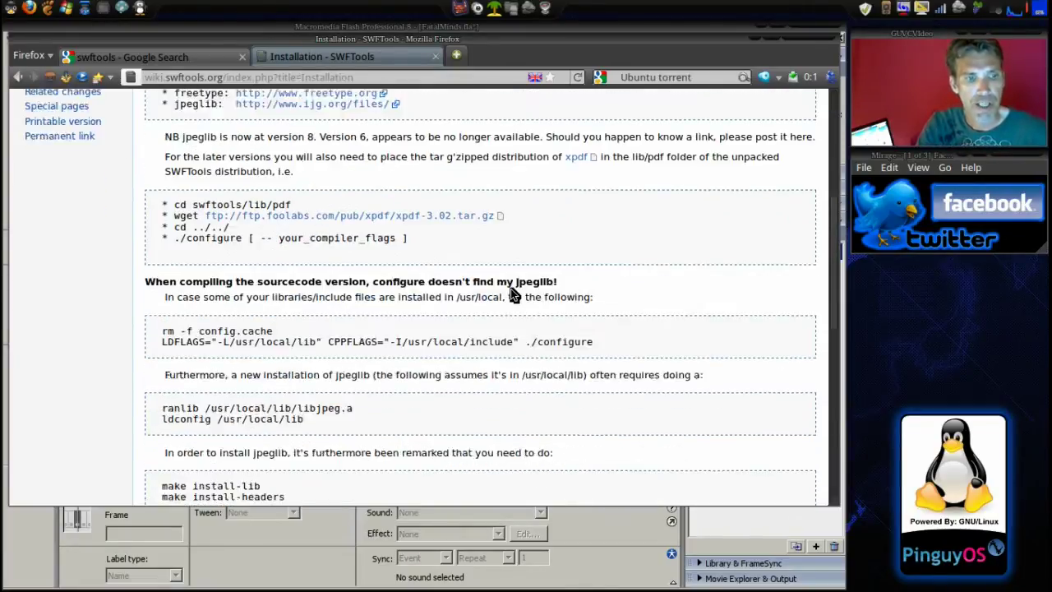
scroll(510, 289, up, 12)
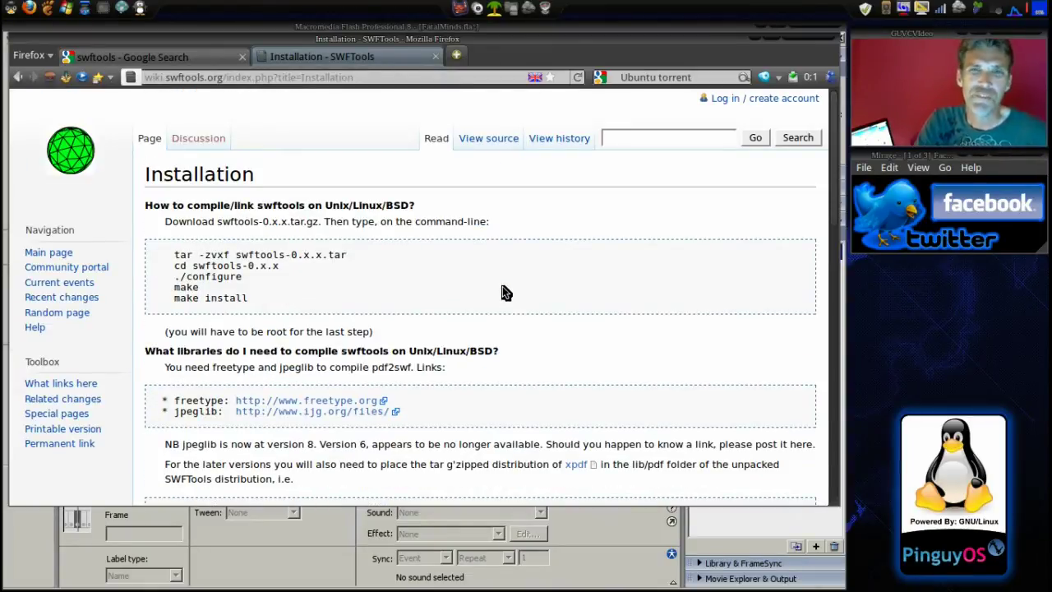
click(752, 38)
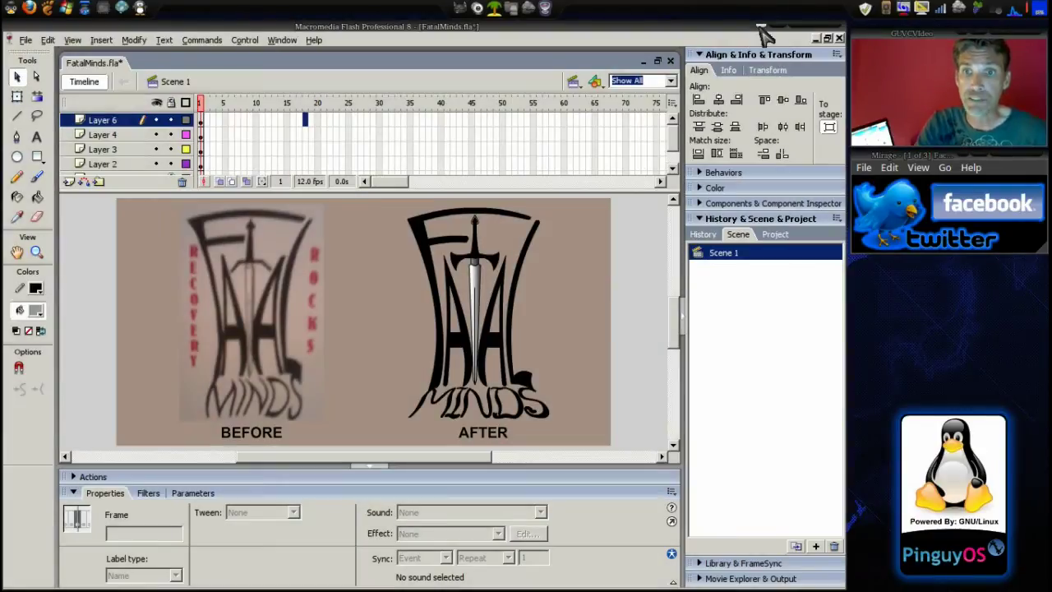
- Minimize Flash Professional 8 to reveal the world-map desktop
click(761, 34)
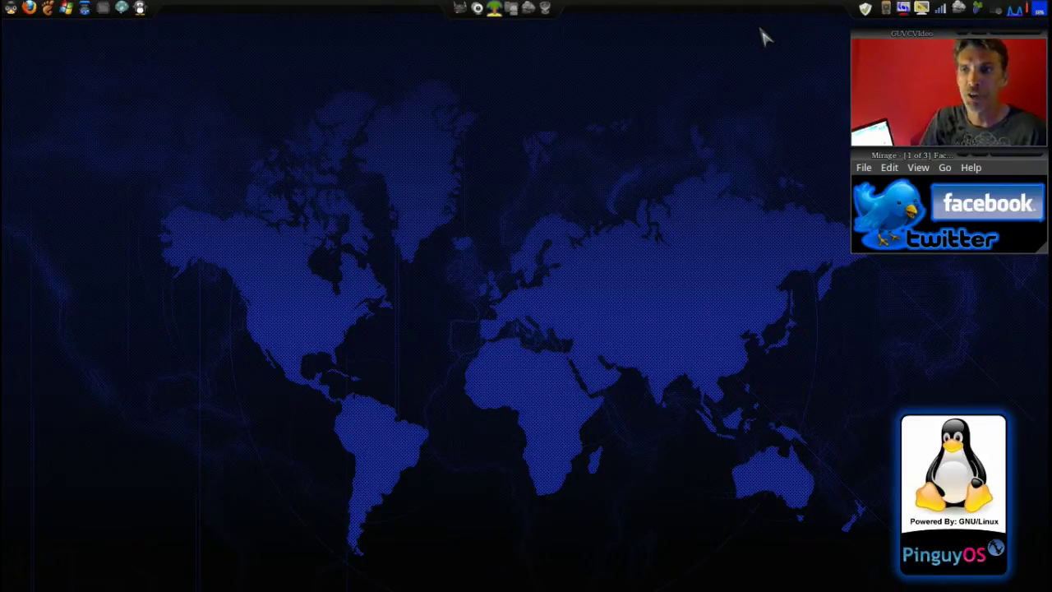
- Run swftools-0.9.1.exe from Downloads in Vineyard with the Developer configuration
click(512, 13)
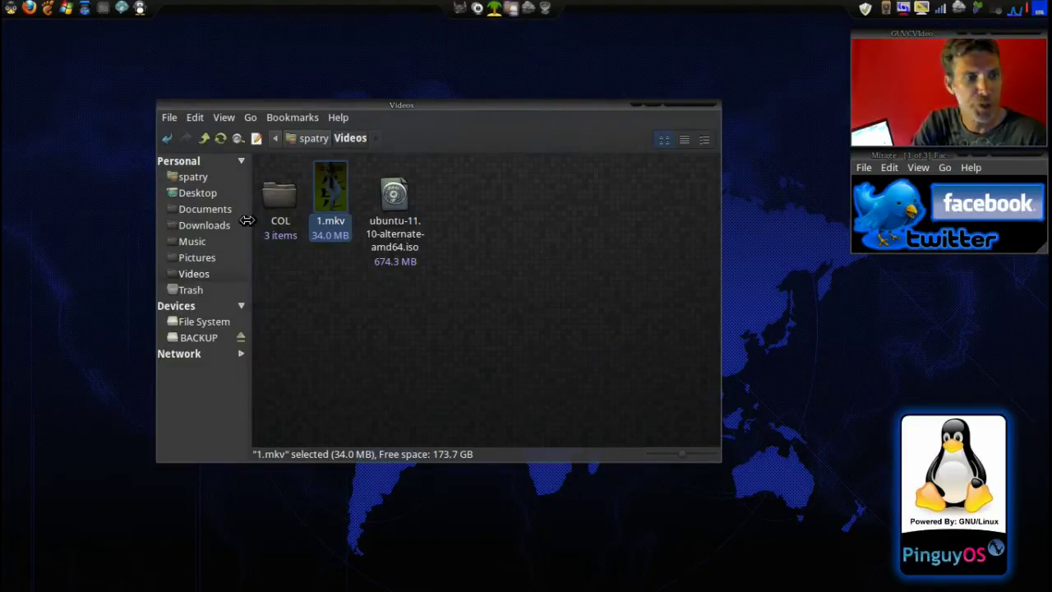
click(197, 226)
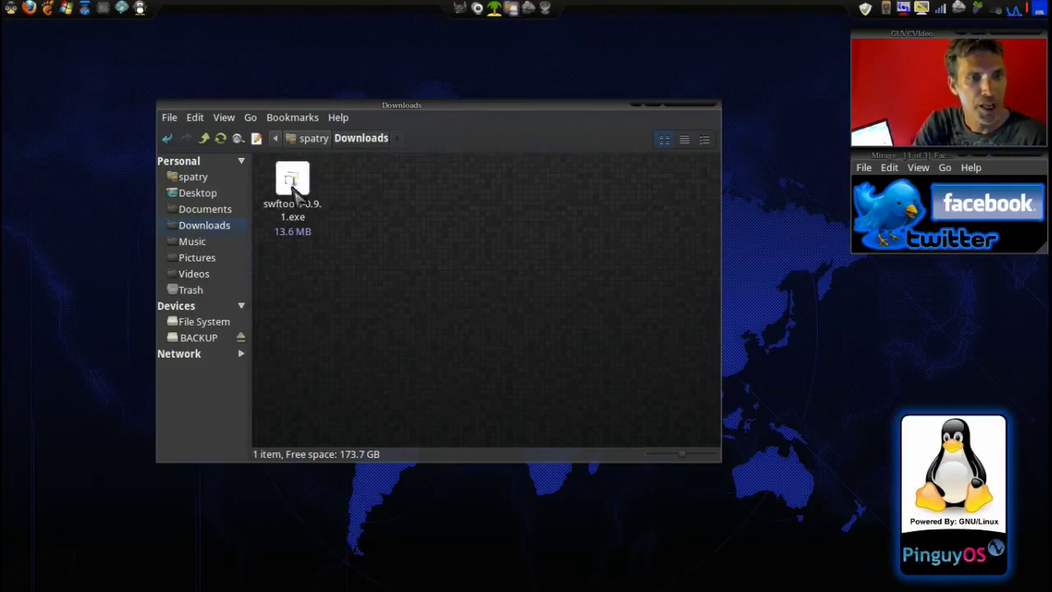
click(299, 186)
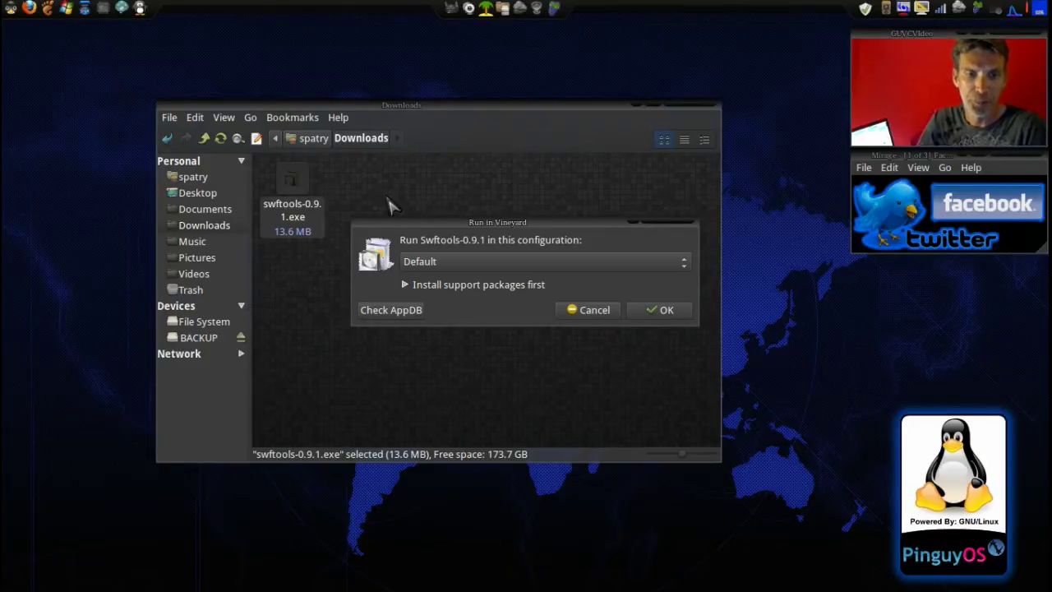
click(456, 262)
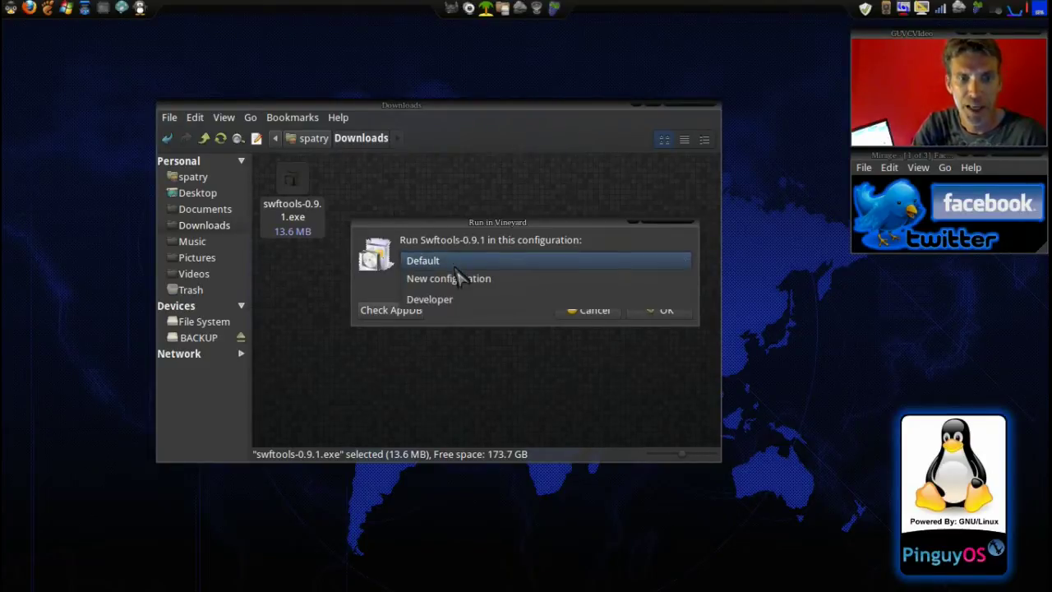
click(461, 301)
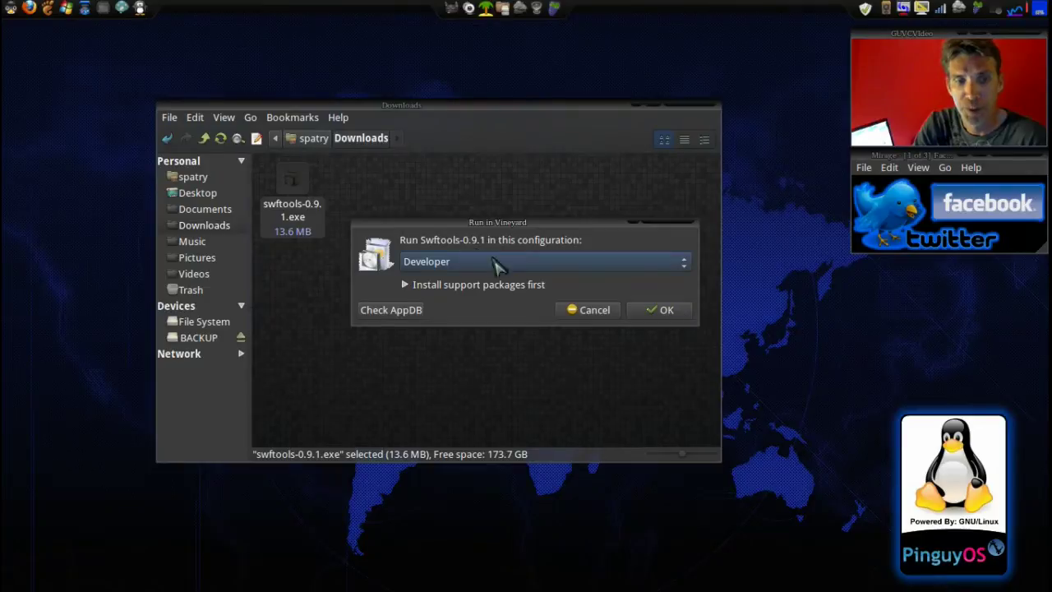
- Accept the GPL licence and install SWFTools into the default C:\Program Files\SWFTools
click(655, 312)
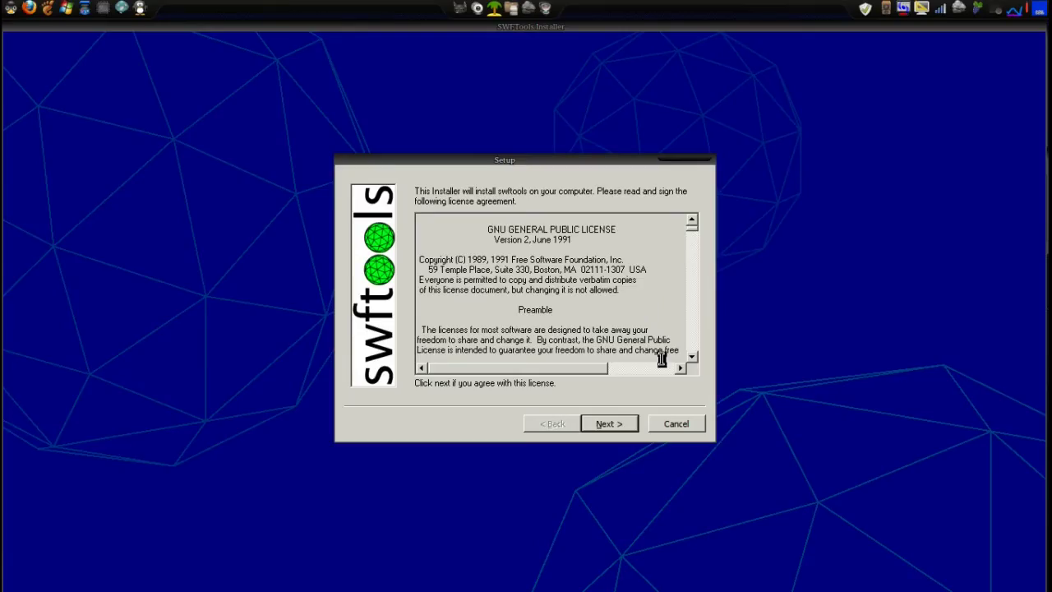
click(614, 423)
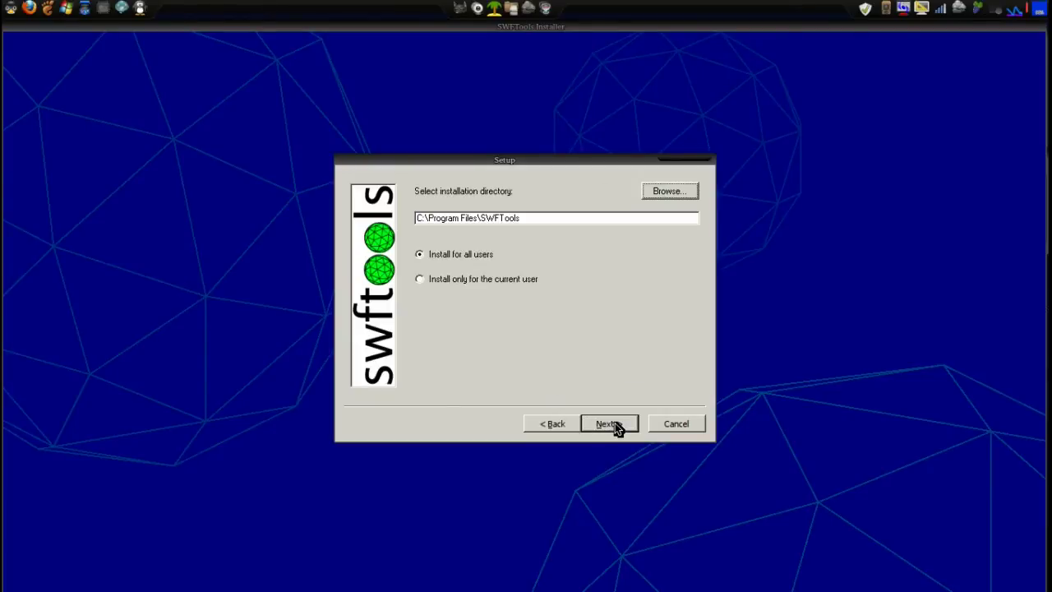
click(609, 423)
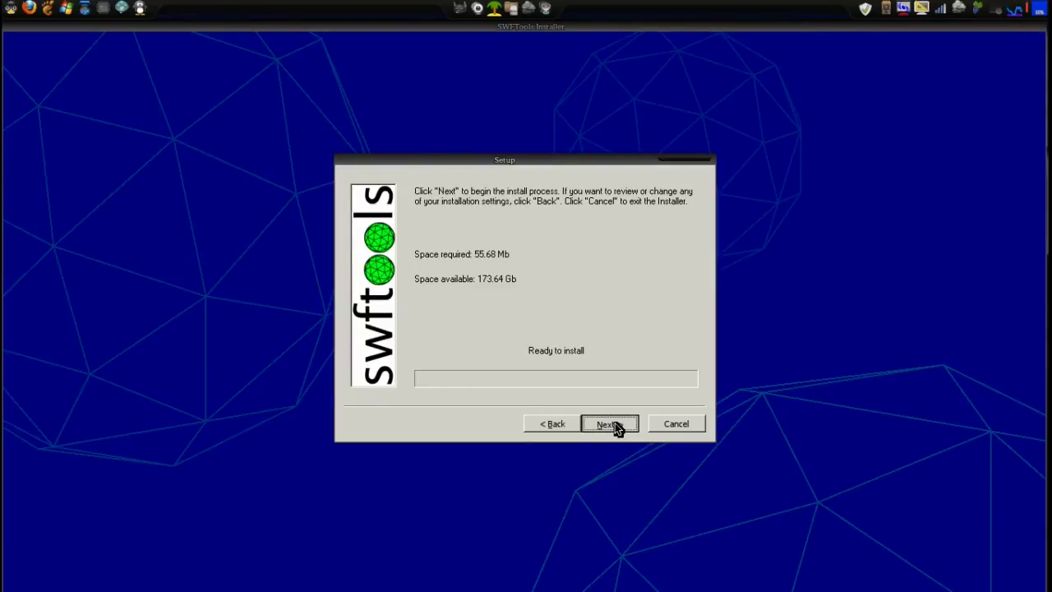
click(614, 422)
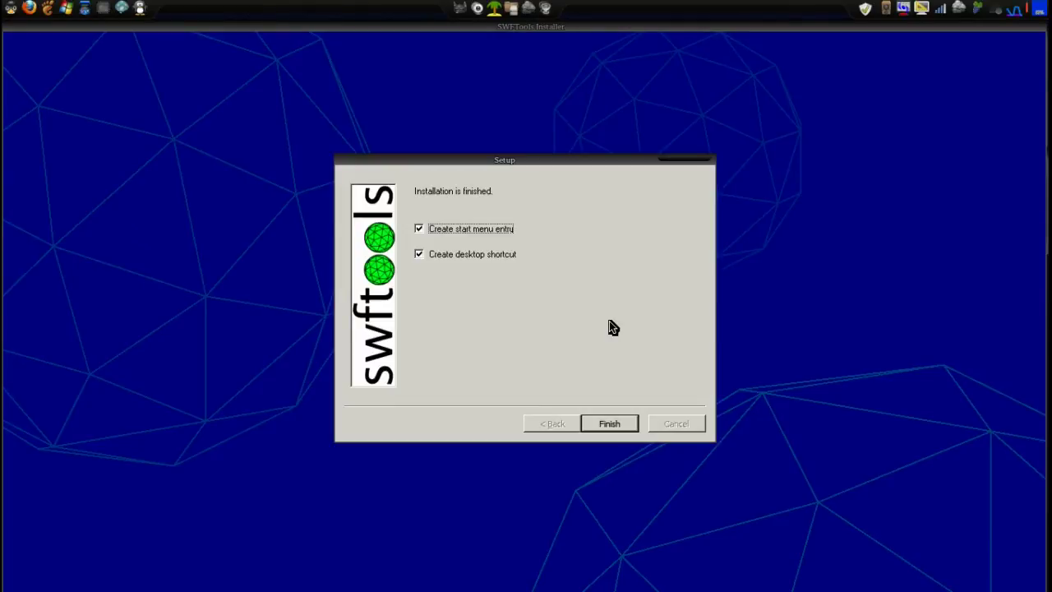
click(609, 423)
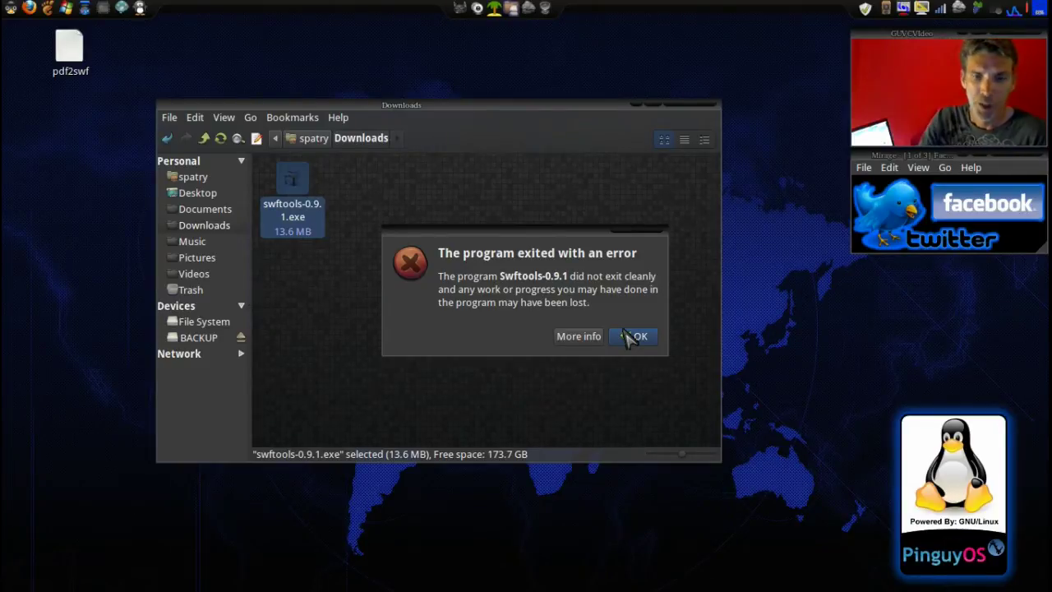
- Dismiss the exit-error notice and launch gpdf2swf from the pdf2swf desktop shortcut
click(640, 337)
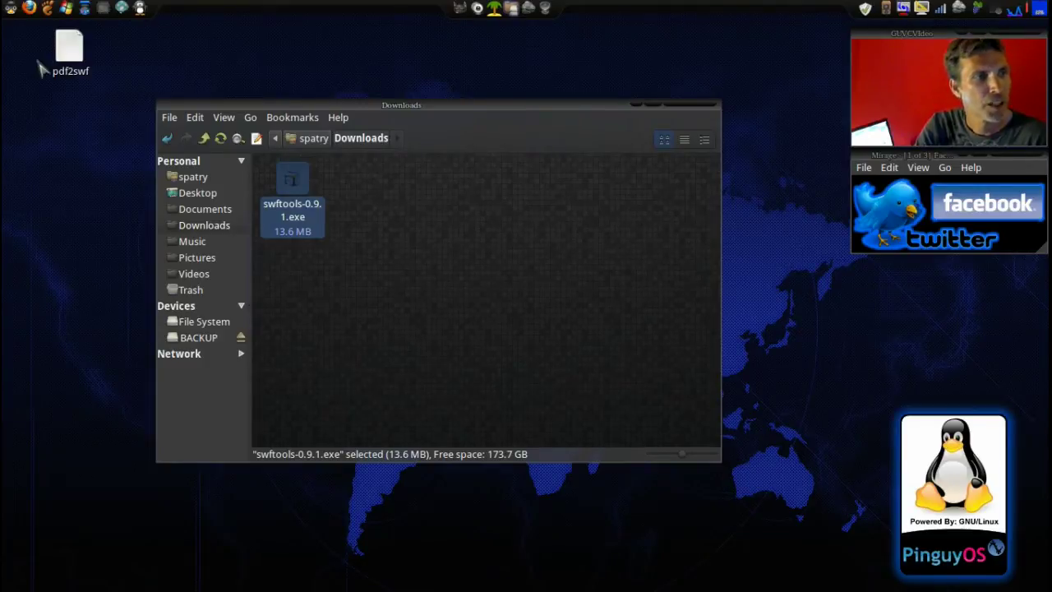
click(70, 51)
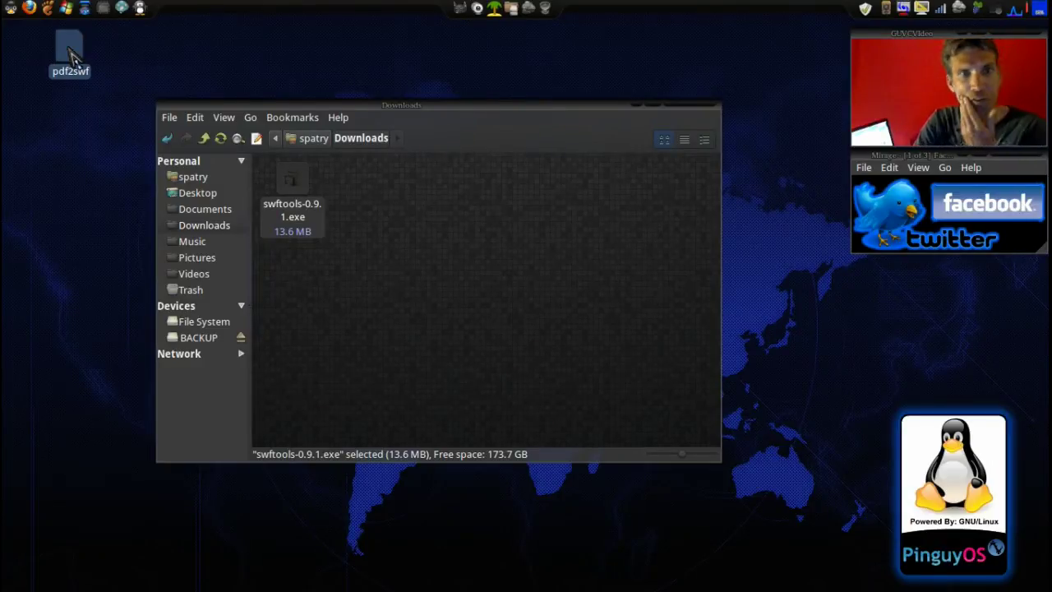
double_click(70, 55)
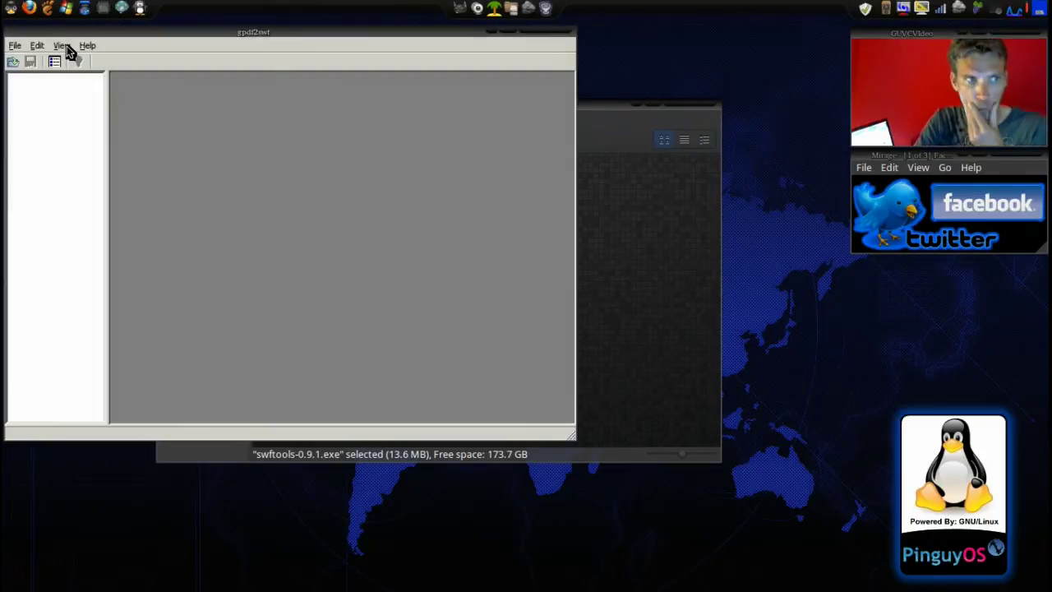
- Center the gpdf2swf window and start File > Open PDF
drag(254, 31, 430, 78)
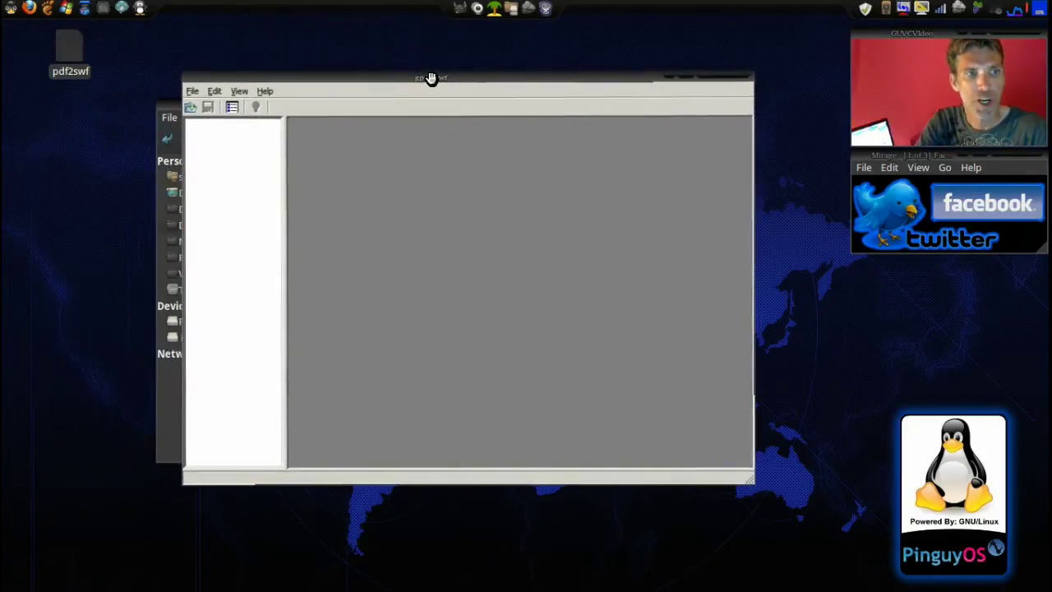
click(191, 91)
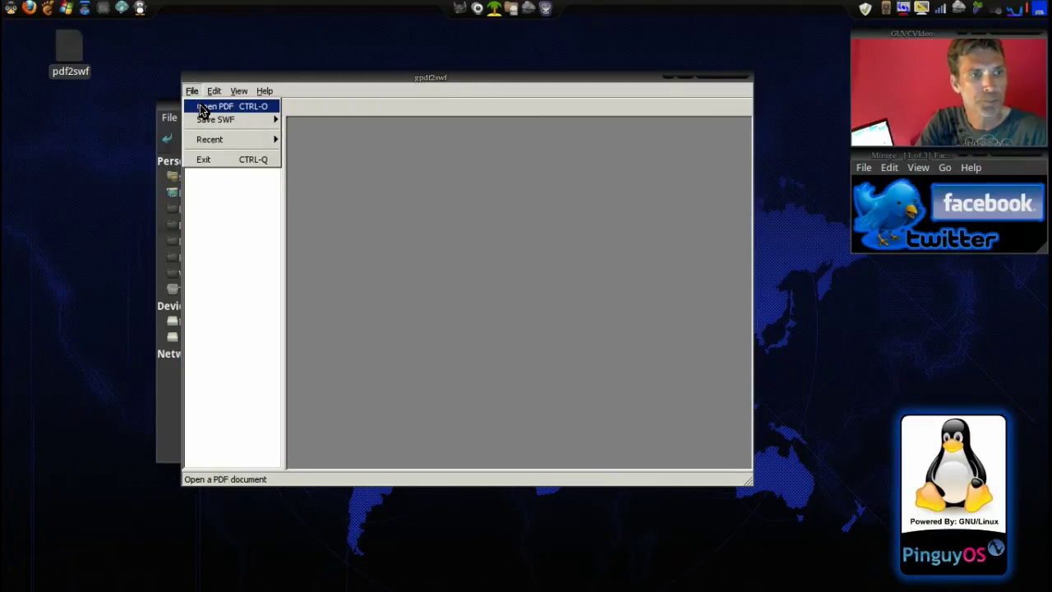
click(222, 107)
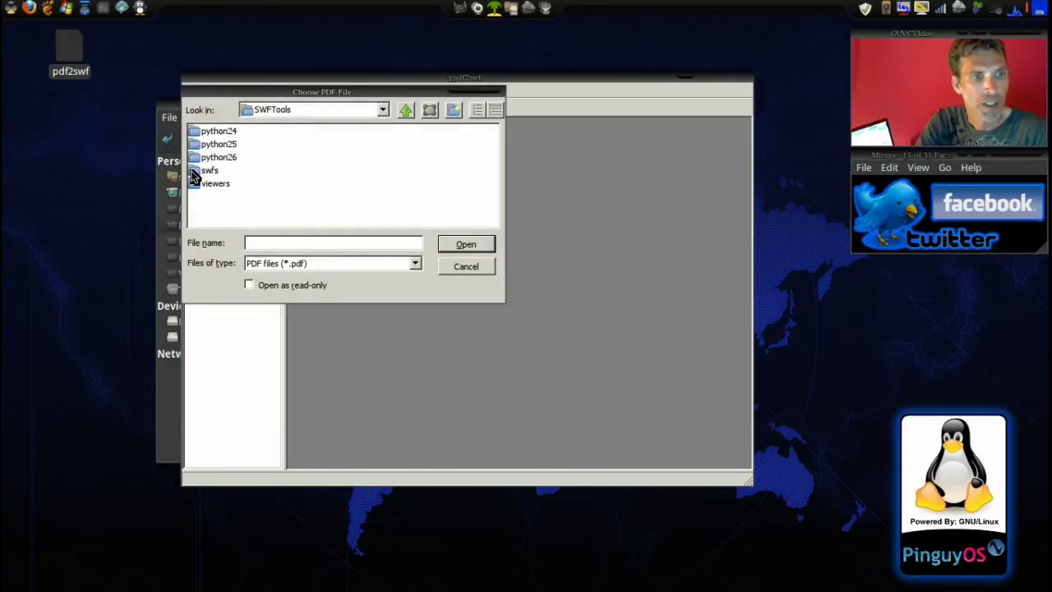
- Browse the Choose PDF File dialog up to the filesystem root /
click(403, 111)
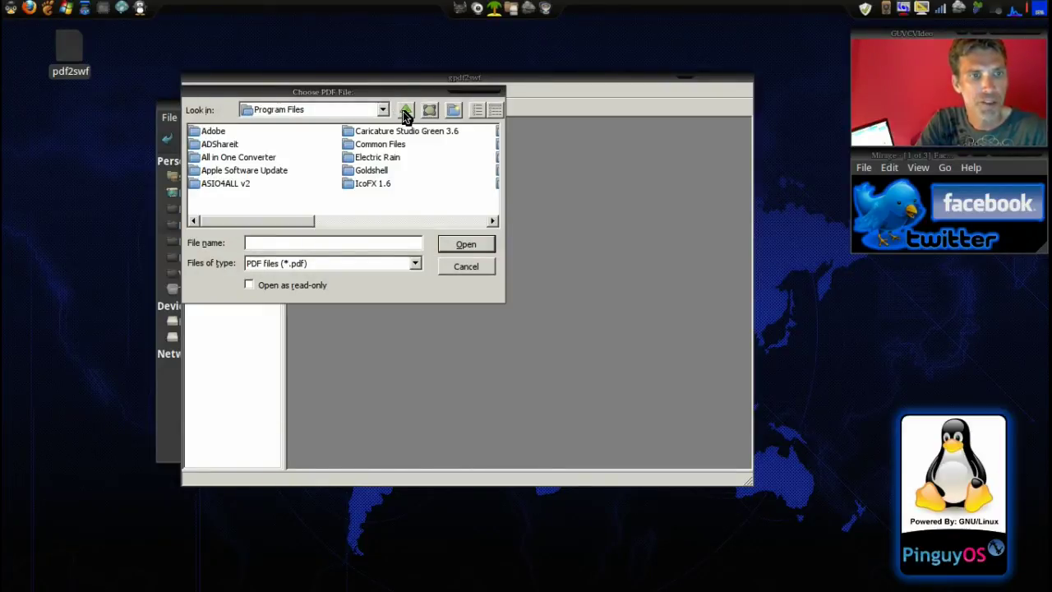
click(404, 111)
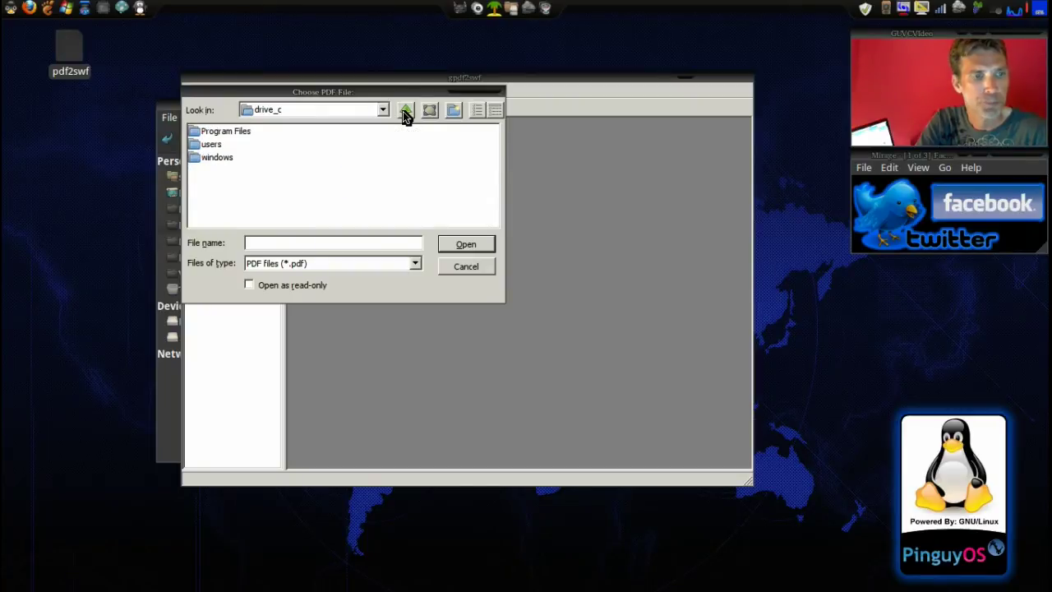
click(404, 111)
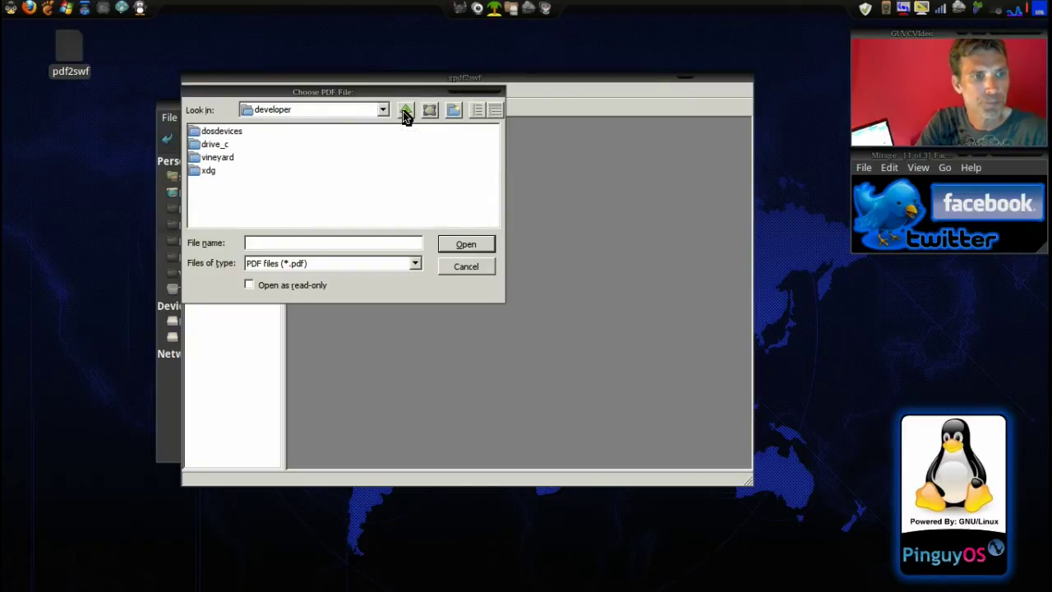
click(403, 111)
click(404, 111)
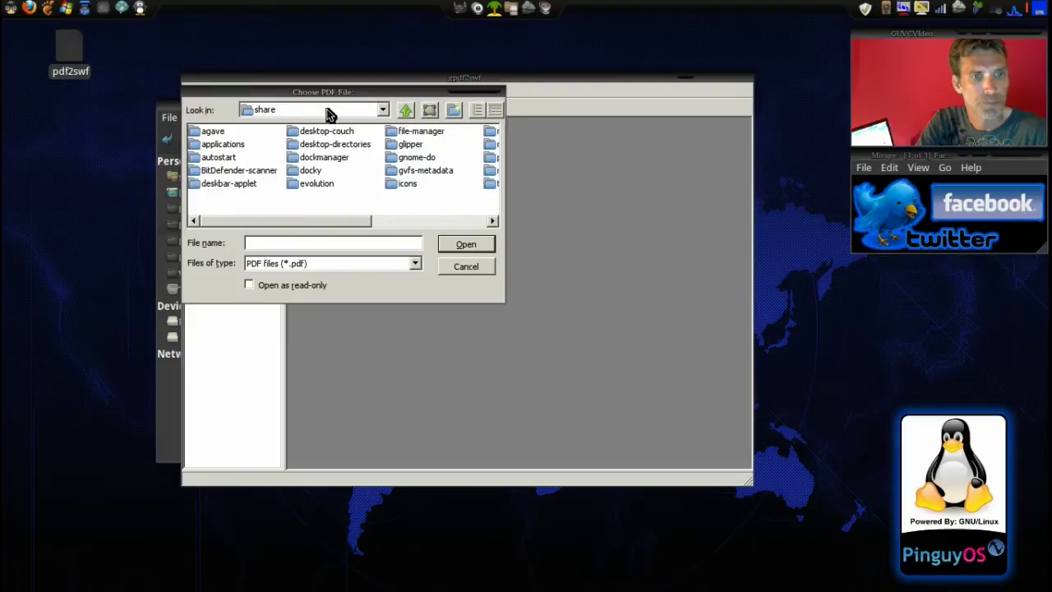
click(382, 111)
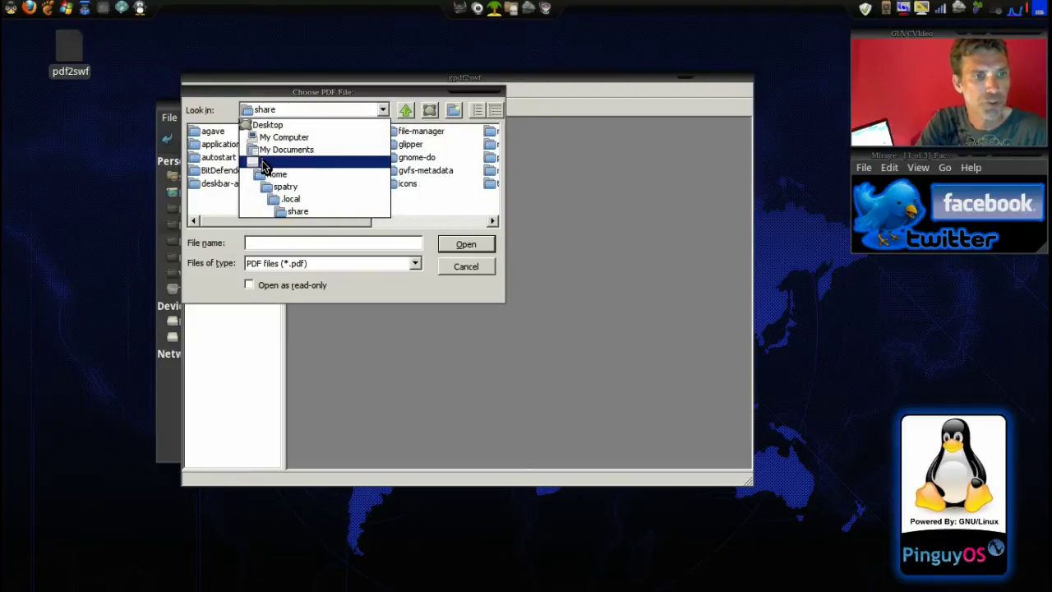
click(263, 163)
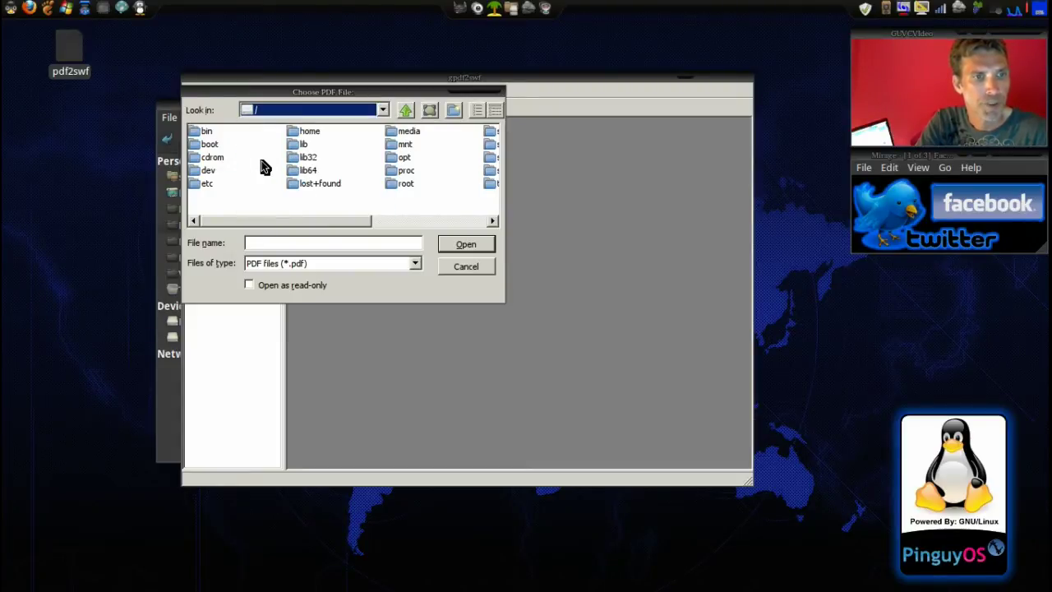
- Browse into /media/BACKUP/Docs and check the Webmaster folder for PDFs
double_click(408, 133)
double_click(207, 132)
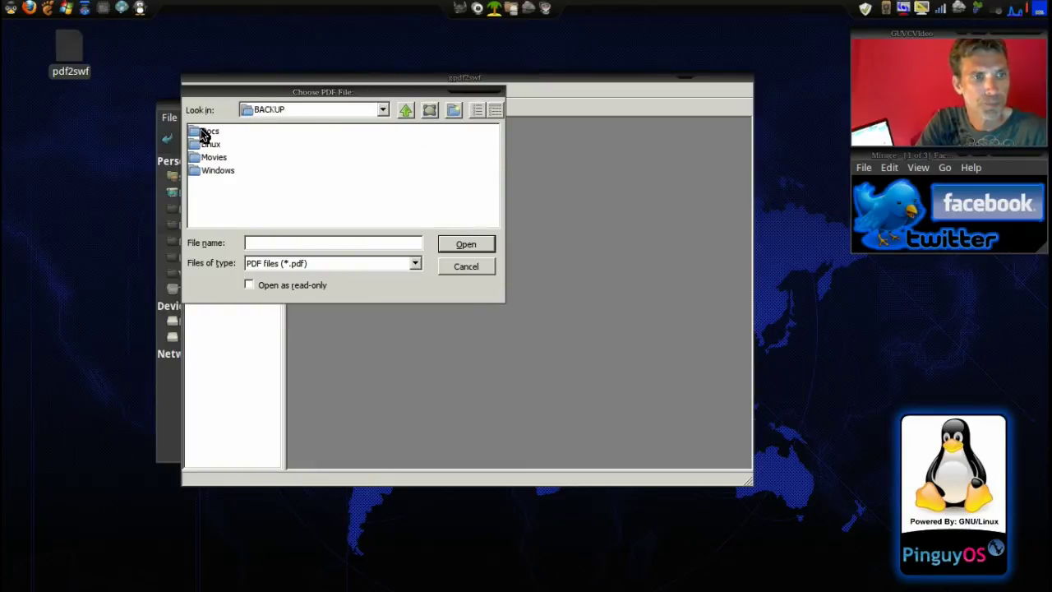
double_click(204, 133)
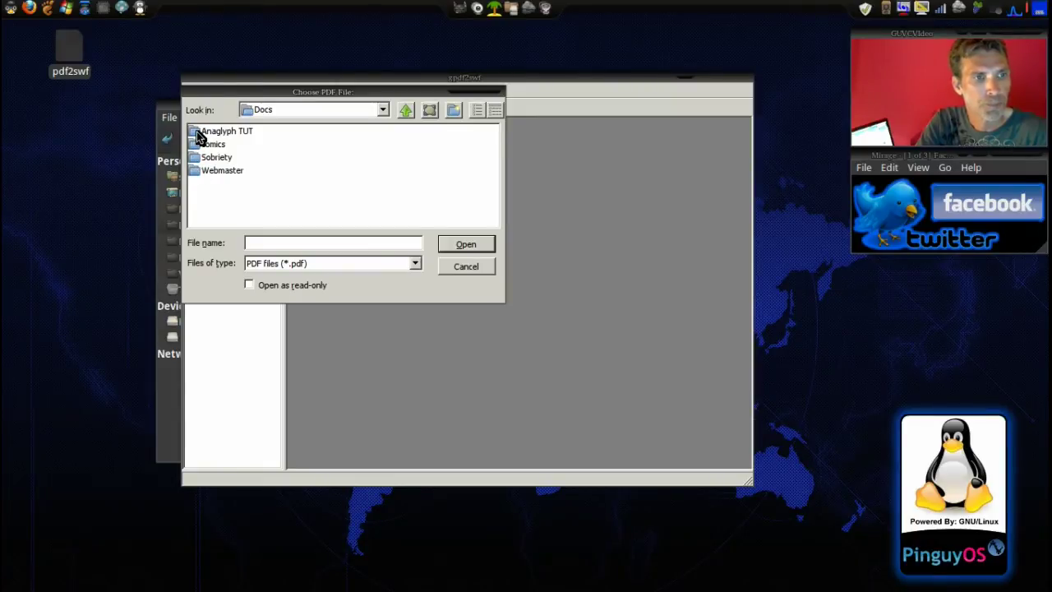
double_click(204, 174)
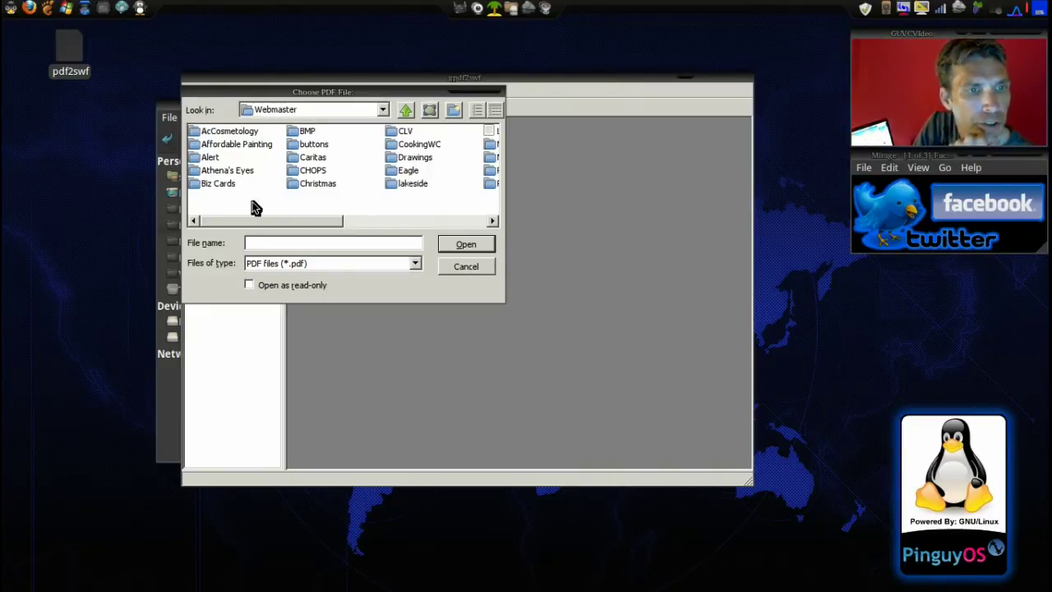
click(403, 111)
- Check the Sobriety and comics folders and the file-type filters, then cancel the chooser
click(211, 158)
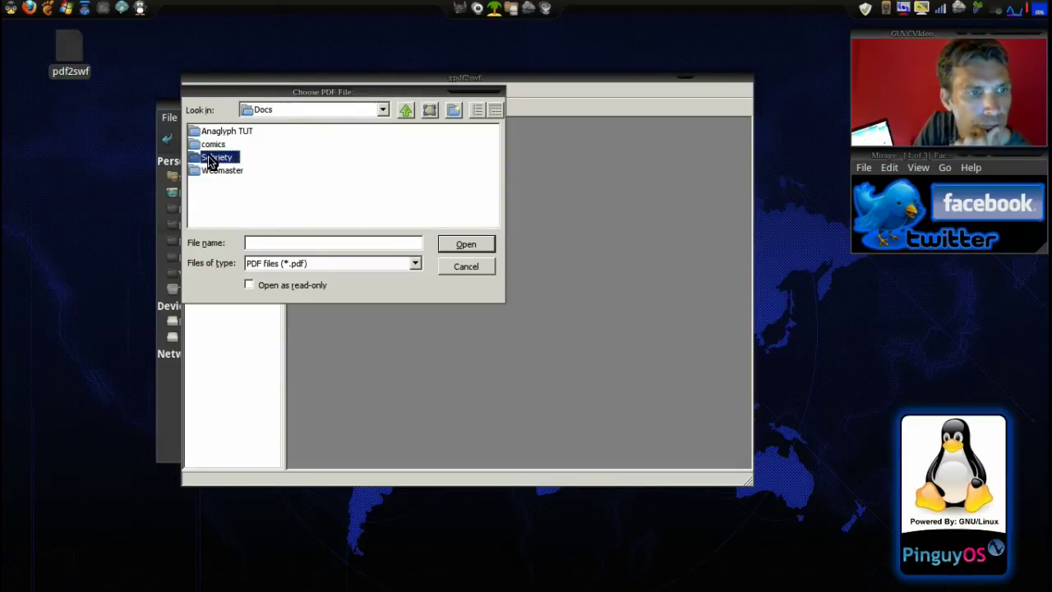
double_click(211, 159)
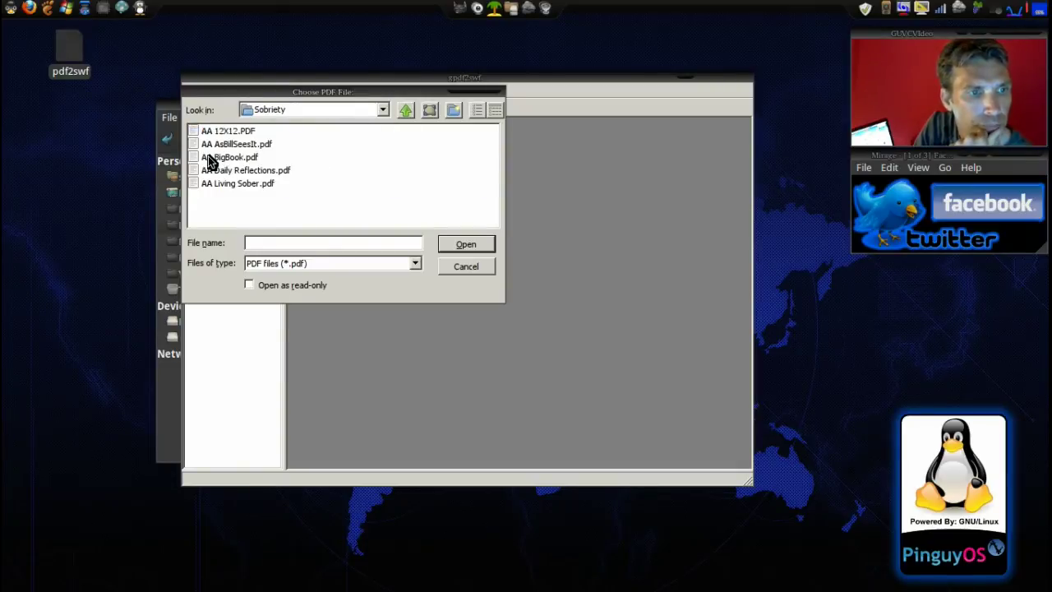
click(406, 111)
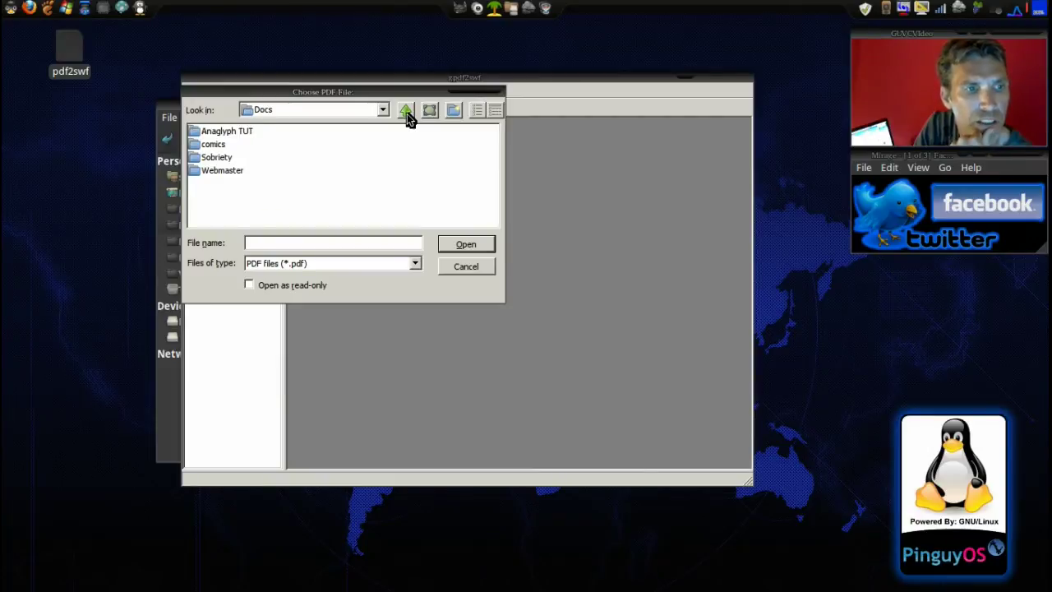
double_click(198, 146)
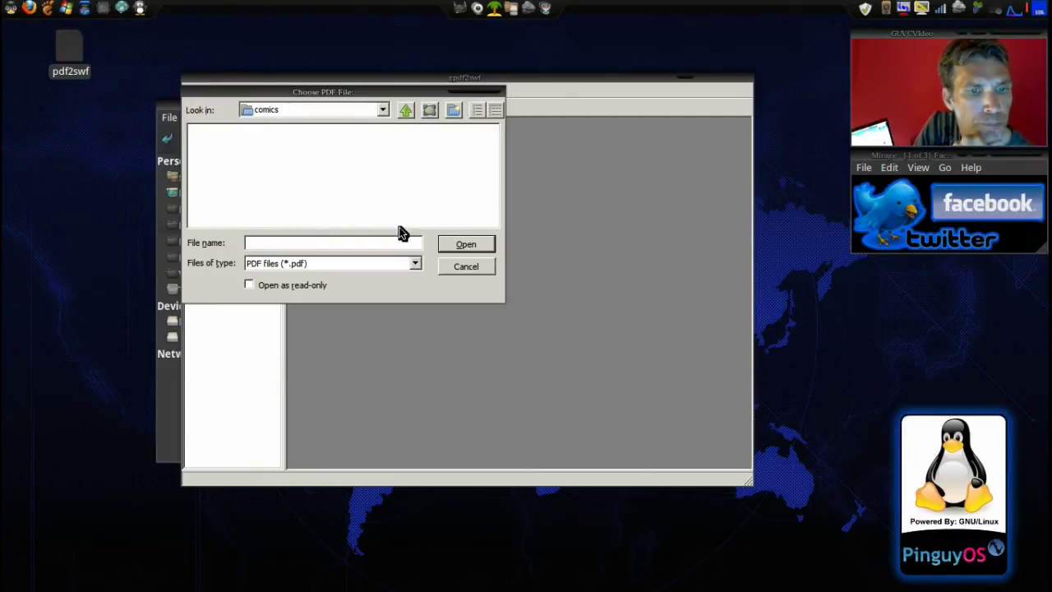
click(415, 264)
click(417, 265)
click(462, 268)
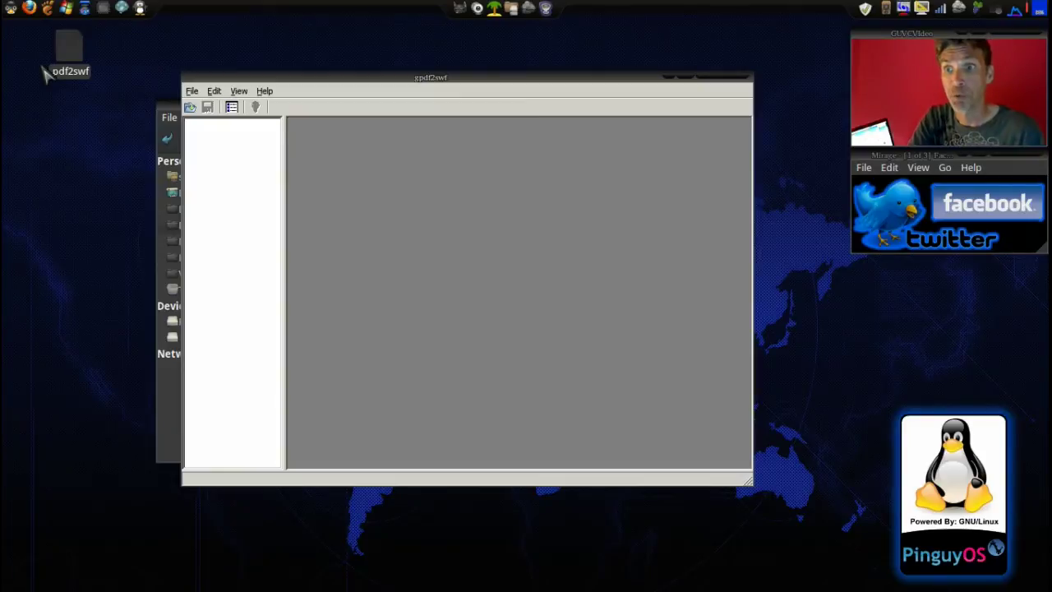
- Launch LibreOffice by searching 'offi' and start a new blank Writer text document
click(12, 9)
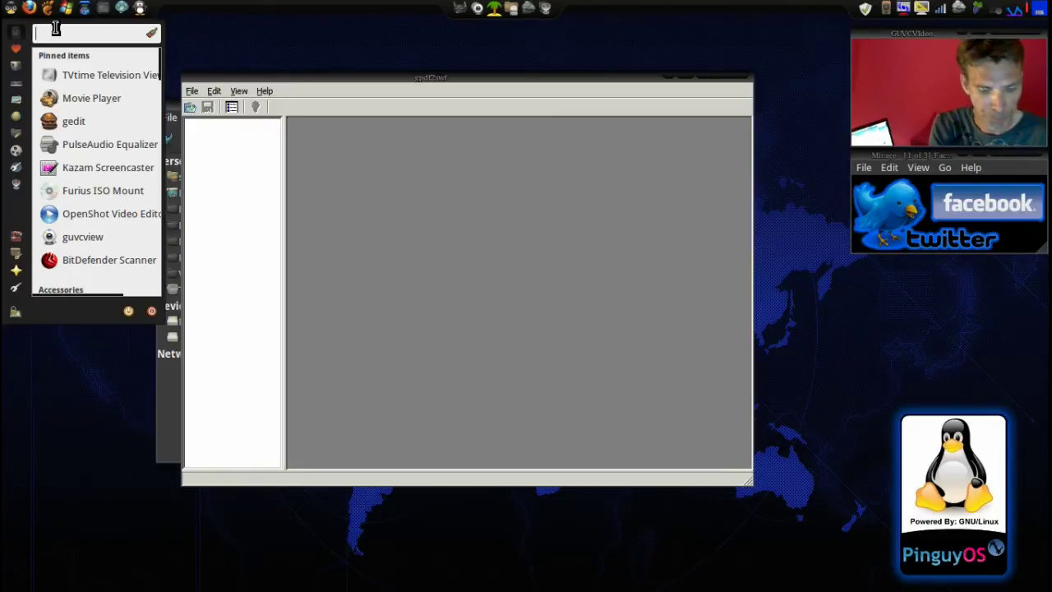
text(offi)
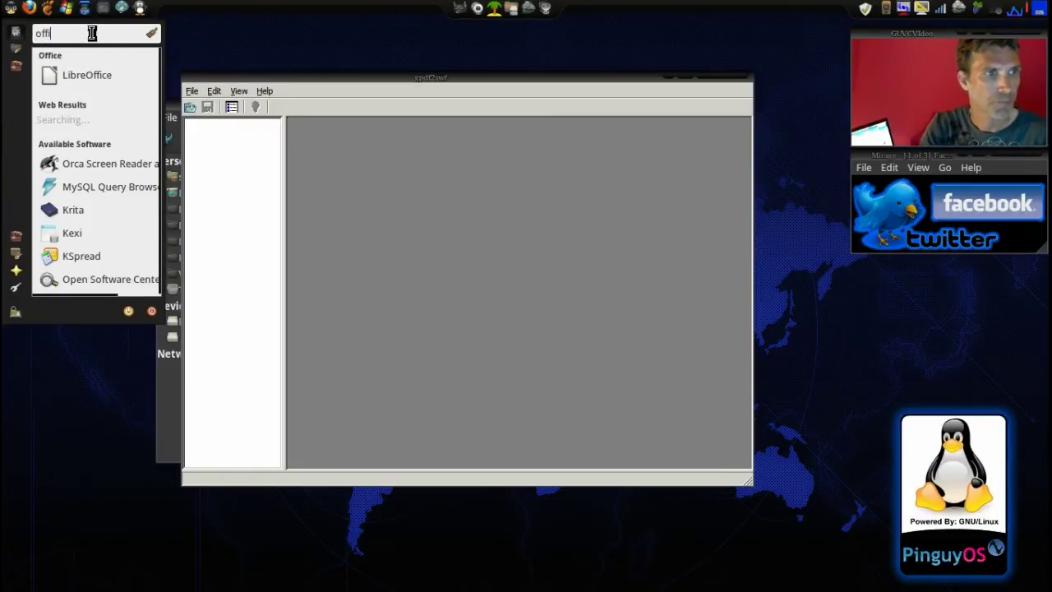
click(98, 77)
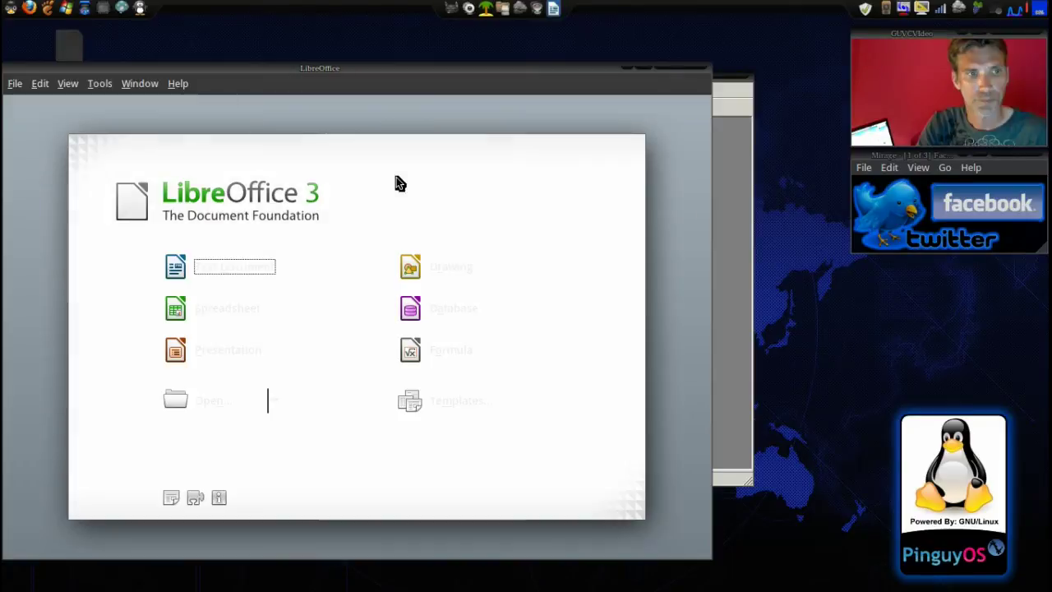
click(213, 263)
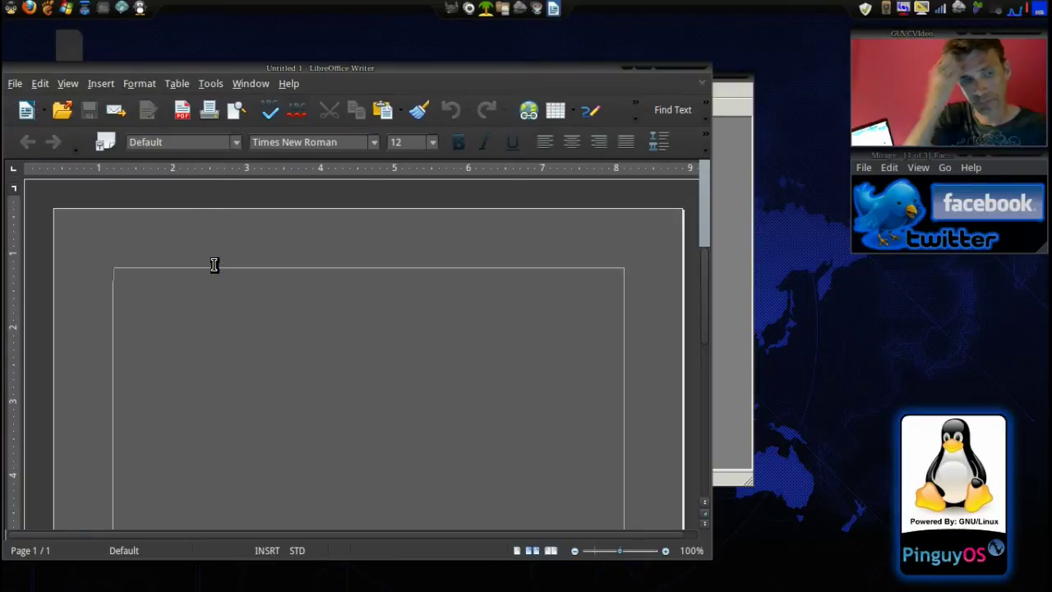
- Type a line of gibberish filler text and copy that paragraph
text(as)
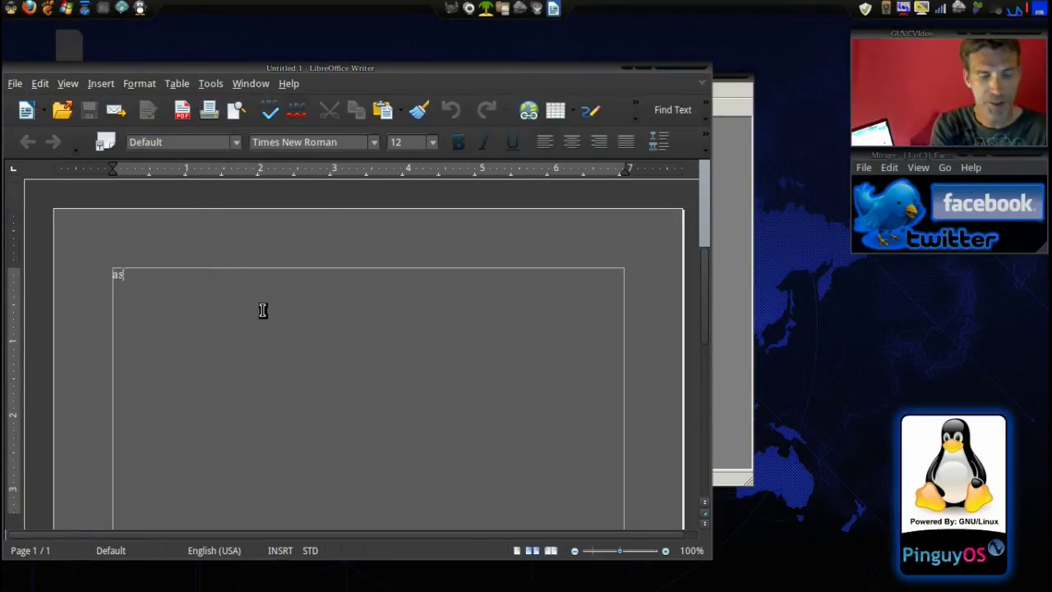
text(dlfkjas;lkdj;laskdjf;laks aslkdj;salkdf as;ldk)
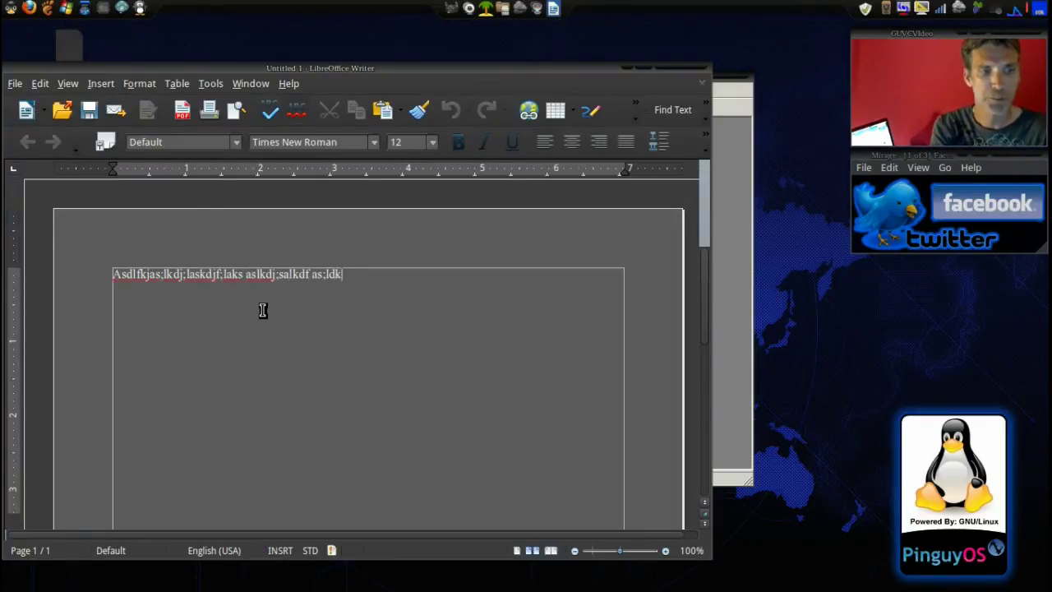
text(j sdfj w[peoiu qw'pflkj we'rf;lmas df'l;ksdj)
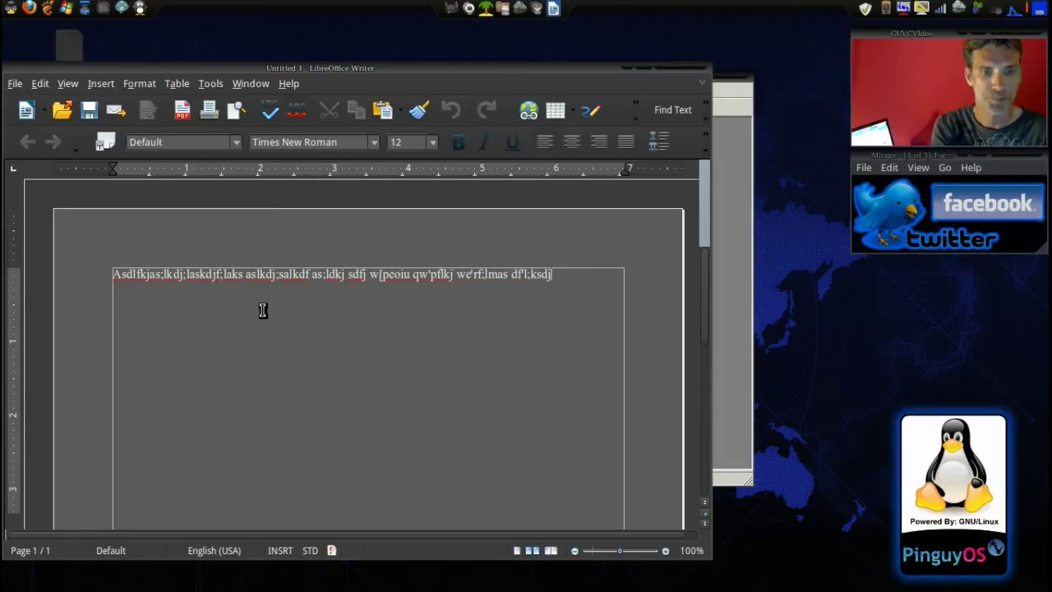
text( asdkfj ;sladkfj wpe9i fw';dlfmjk sad'flkjas )
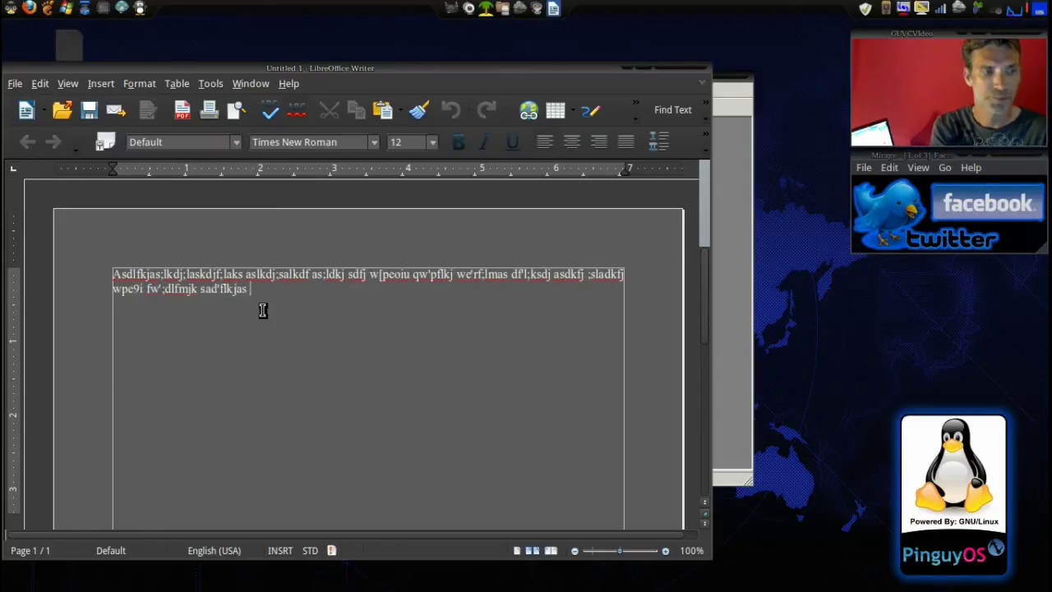
text(d;flkas df;laskdjf a;slkdj as;ldkj as;dlfj)
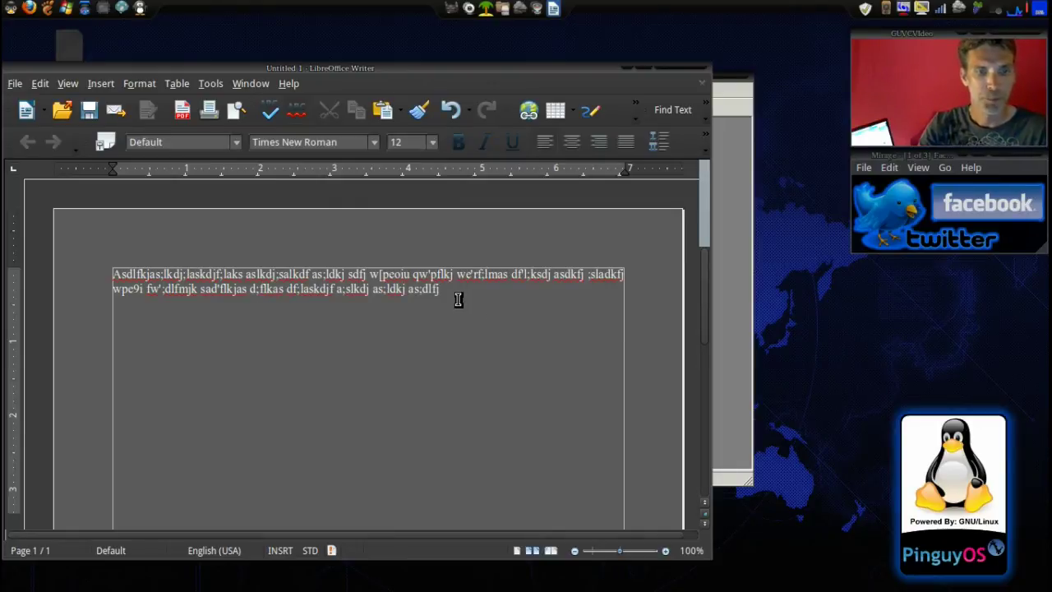
drag(458, 296, 72, 263)
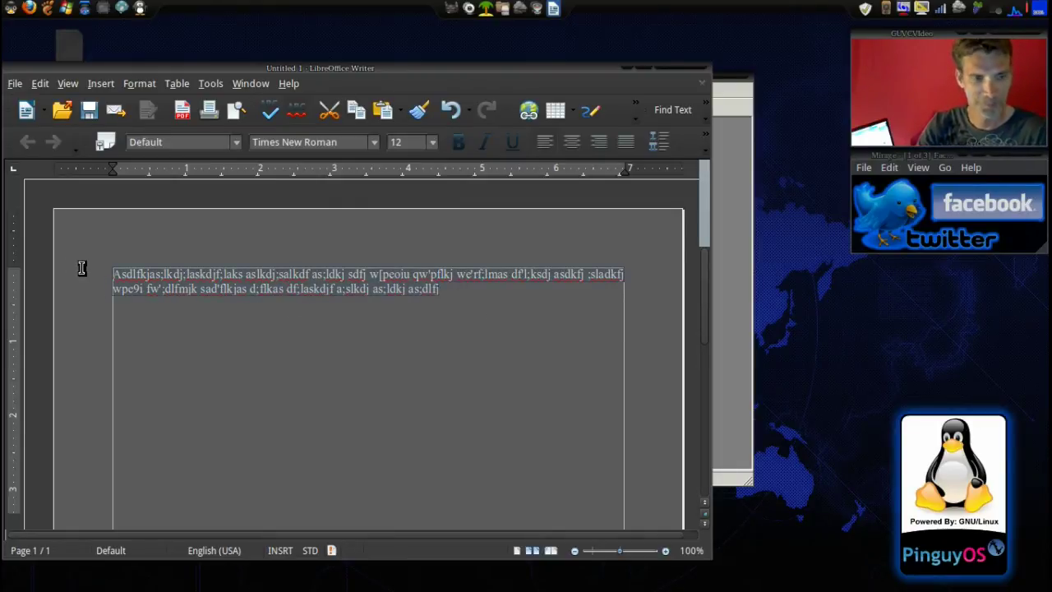
click(464, 298)
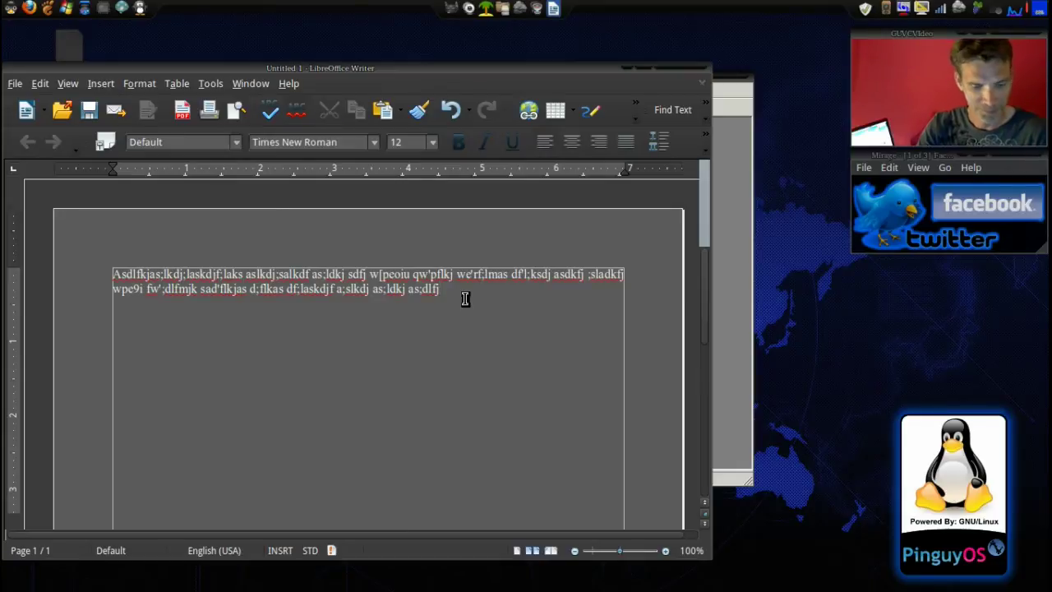
- Paste the filler paragraph seven times until the text spans four pages
key(ctrl+v)
key(ctrl+v)
key(ctrl+v)
key(ctrl+v)
key(ctrl+v)
key(ctrl+v)
key(ctrl+v)
key(ctrl+v)
key(ctrl+v)
key(ctrl+v)
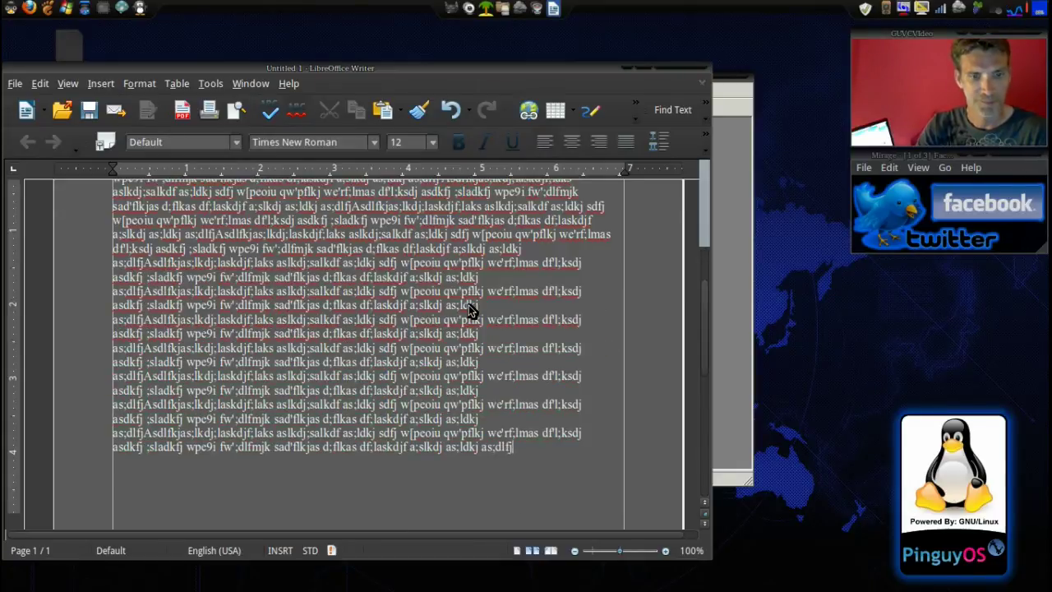
key(ctrl+v)
key(ctrl+v)
key(ctrl+v)
key(ctrl+v)
key(ctrl+v)
key(ctrl+v)
key(ctrl+v)
key(ctrl+v)
key(ctrl+v)
key(ctrl+v)
key(ctrl+v)
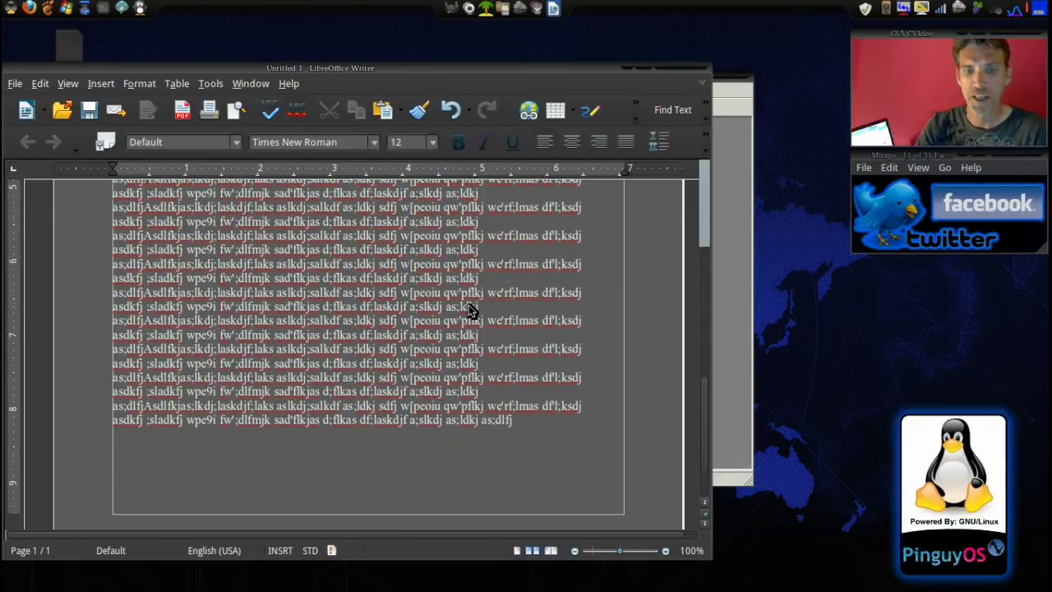
key(ctrl+v)
key(ctrl+v)
key(ctrl+v)
key(ctrl+v)
key(ctrl+v)
key(ctrl+v)
key(ctrl+v)
key(ctrl+v)
key(ctrl+v)
key(ctrl+v)
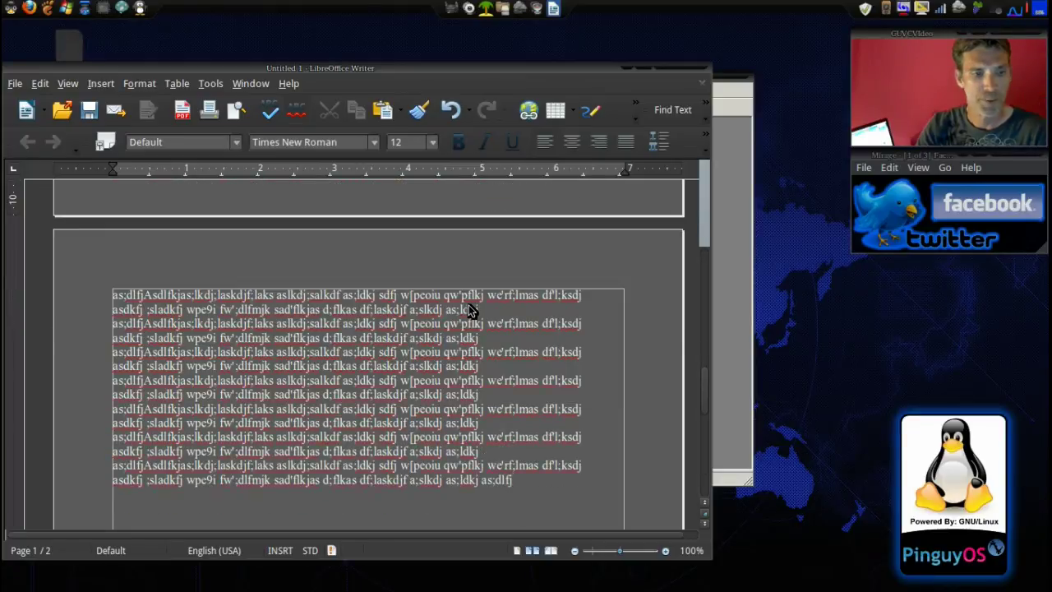
key(ctrl+v)
key(ctrl+v)
key(ctrl+v)
key(ctrl+v)
key(ctrl+v)
key(ctrl+v)
key(ctrl+v)
key(ctrl+v)
key(ctrl+v)
key(ctrl+v)
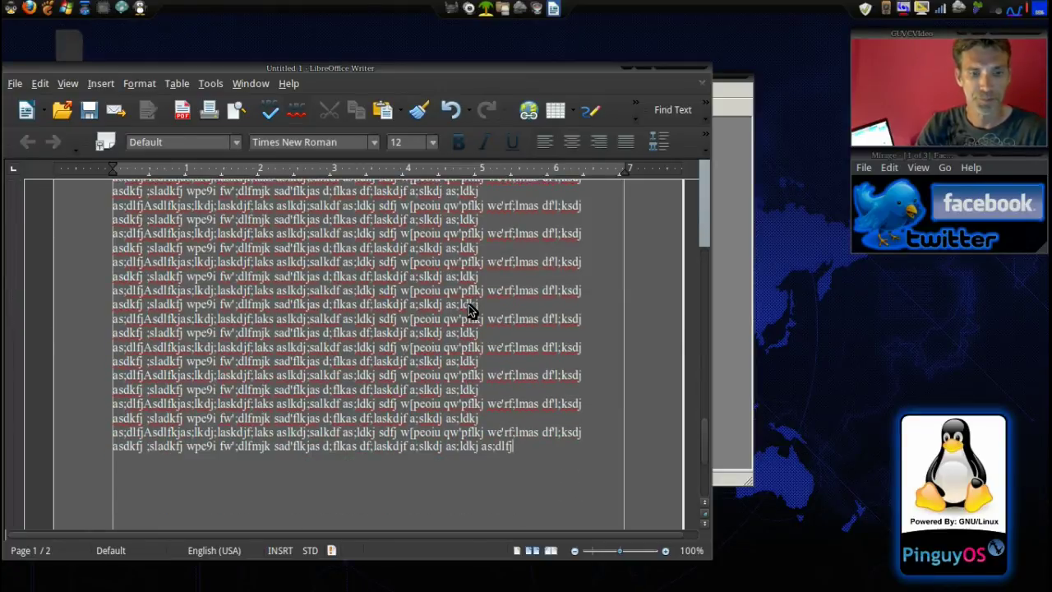
key(ctrl+v)
key(ctrl+v)
key(ctrl+v)
key(ctrl+v)
key(ctrl+v)
key(ctrl+v)
key(ctrl+v)
key(ctrl+v)
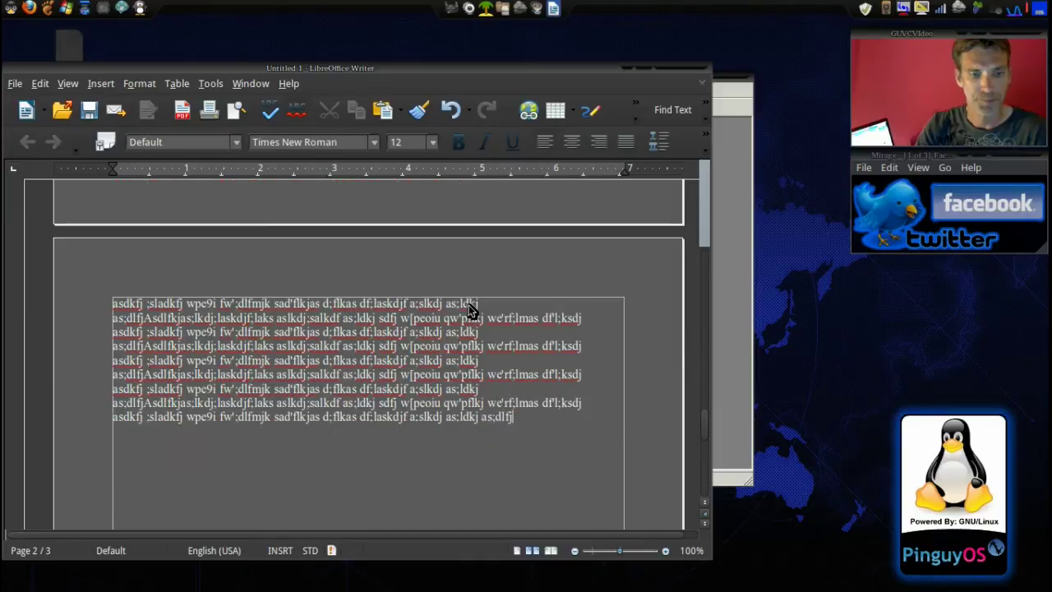
key(ctrl+v)
key(ctrl+v)
key(ctrl+v)
key(ctrl+v)
key(ctrl+v)
key(ctrl+v)
key(ctrl+v)
key(ctrl+v)
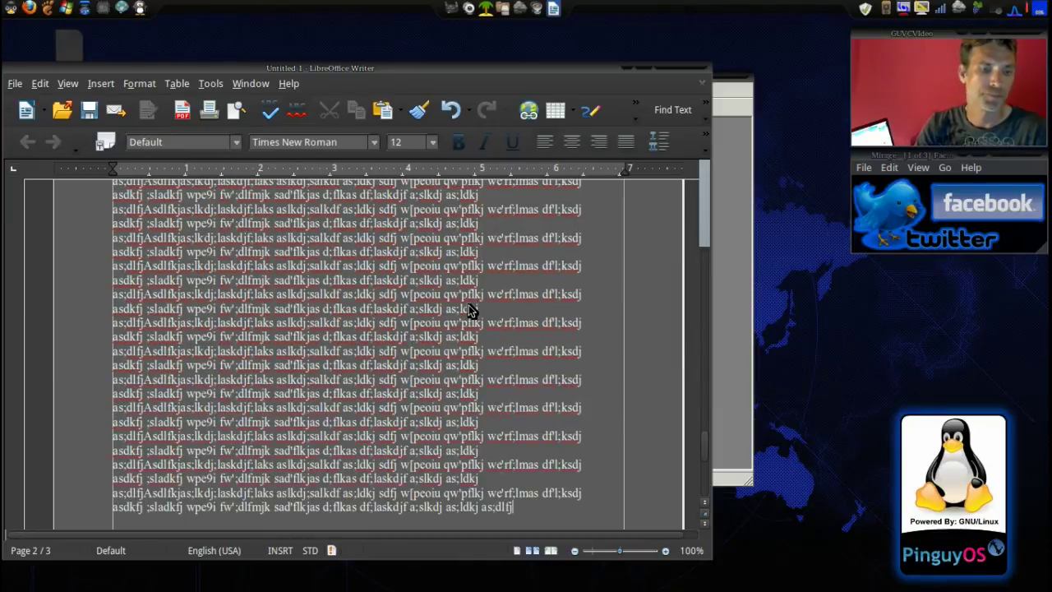
key(ctrl+v)
key(ctrl+v)
key(ctrl+v)
key(ctrl+v)
key(ctrl+v)
key(ctrl+v)
key(ctrl+v)
key(ctrl+v)
key(ctrl+v)
key(ctrl+v)
key(ctrl+v)
key(ctrl+v)
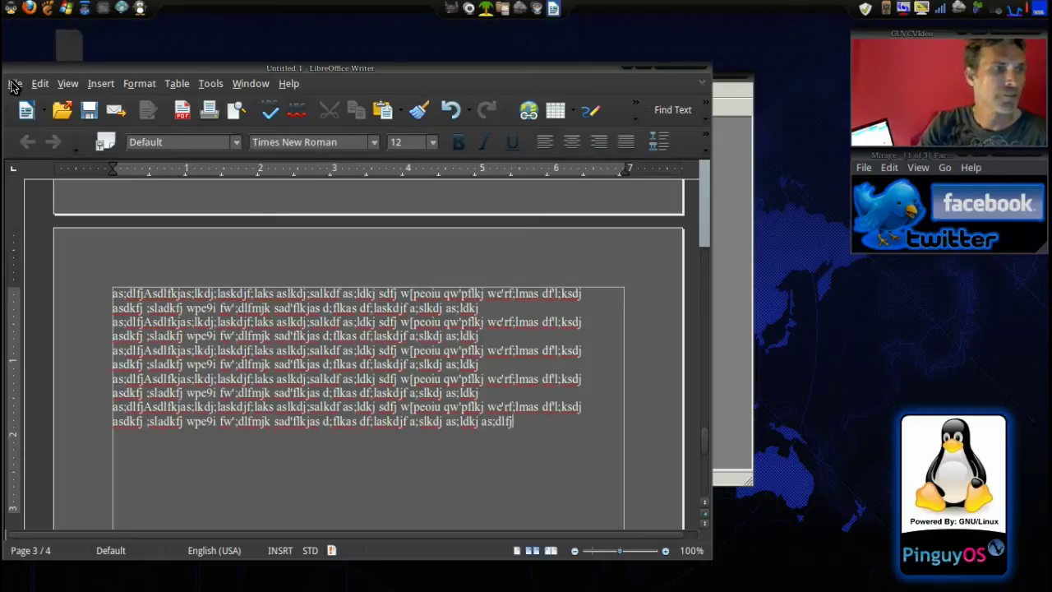
- Export the document as test.pdf to the Desktop, then close Writer without saving
click(15, 84)
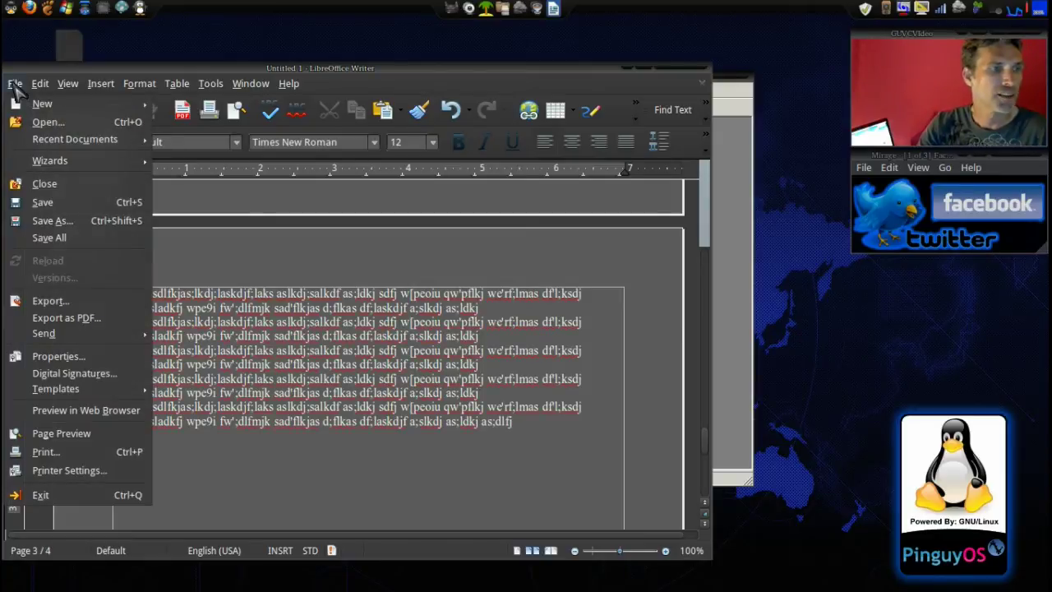
click(82, 318)
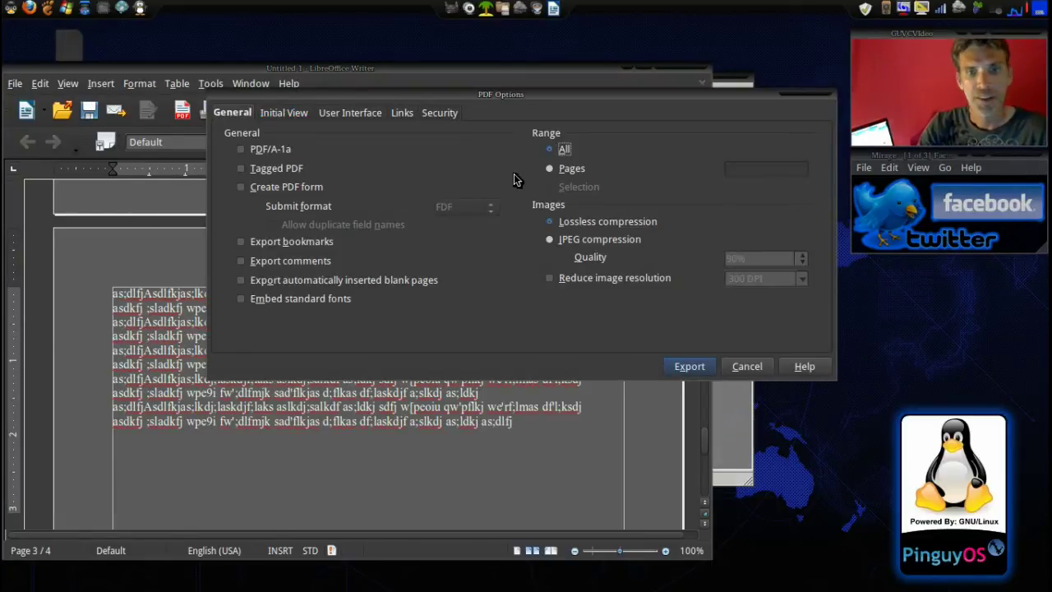
click(693, 368)
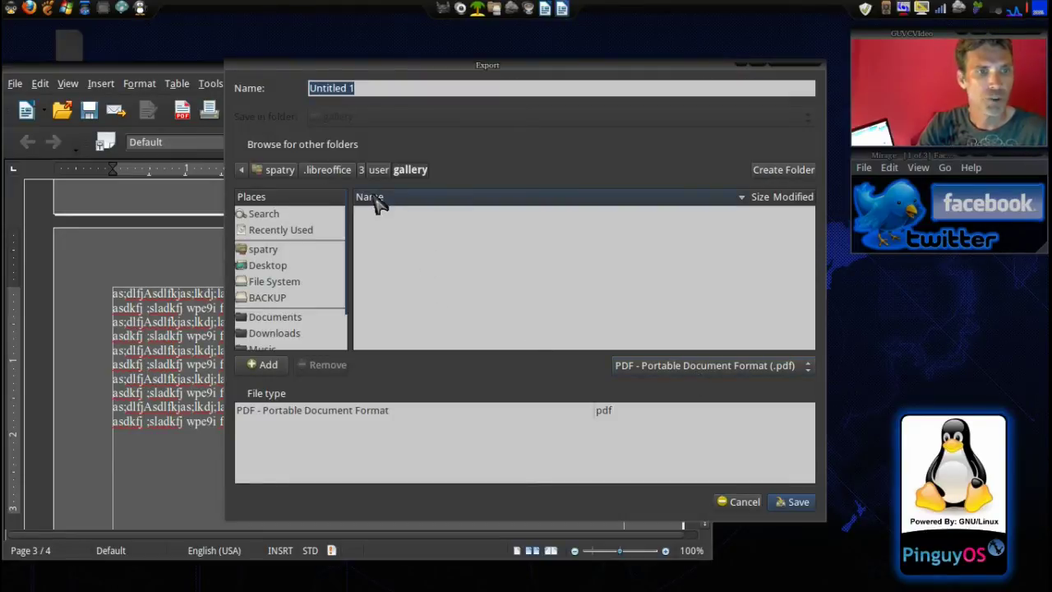
click(280, 266)
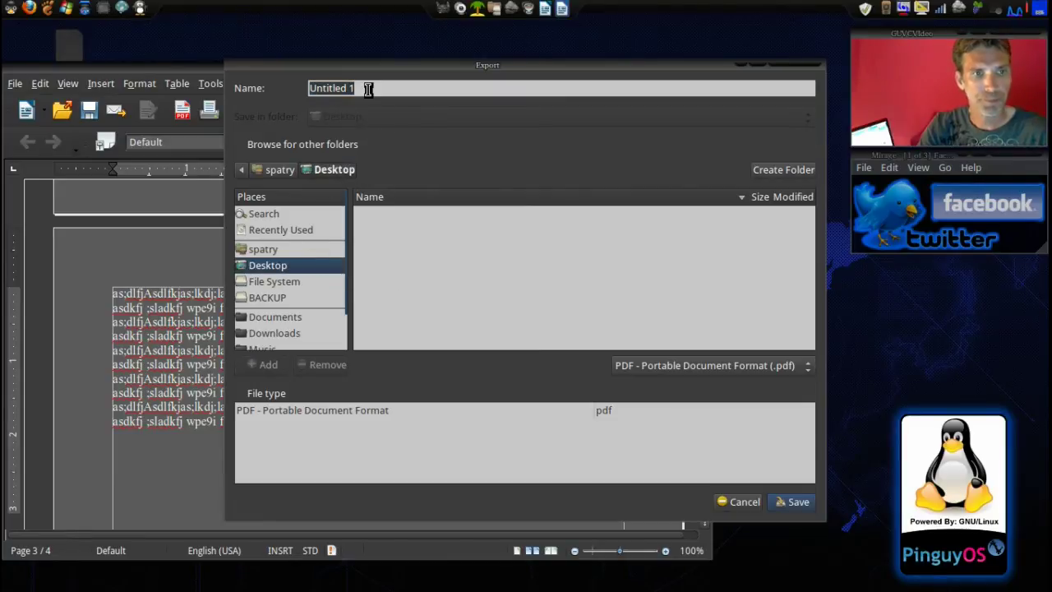
text(test)
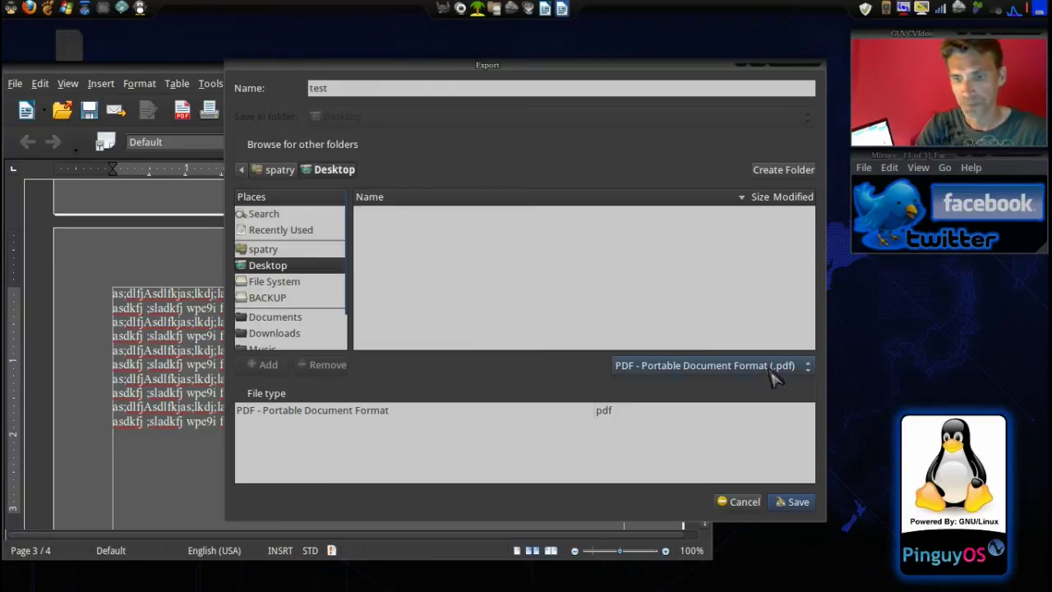
click(798, 505)
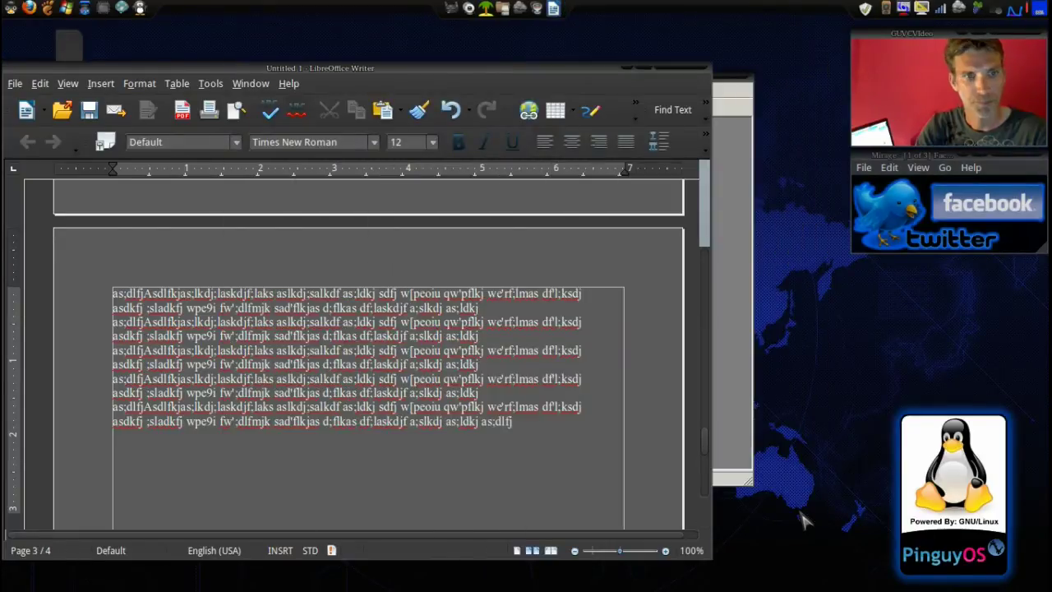
click(681, 74)
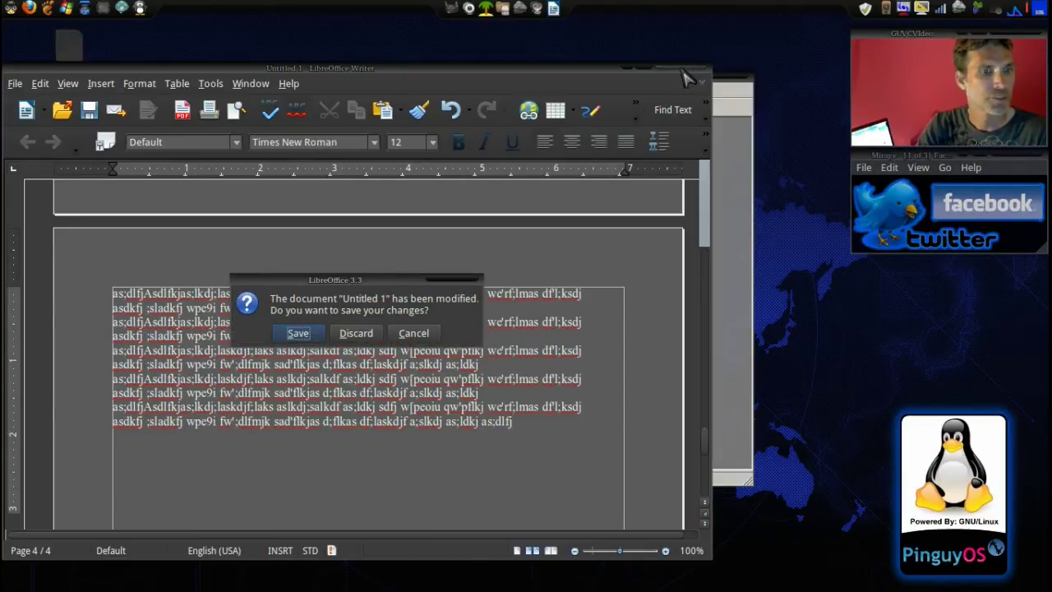
click(357, 339)
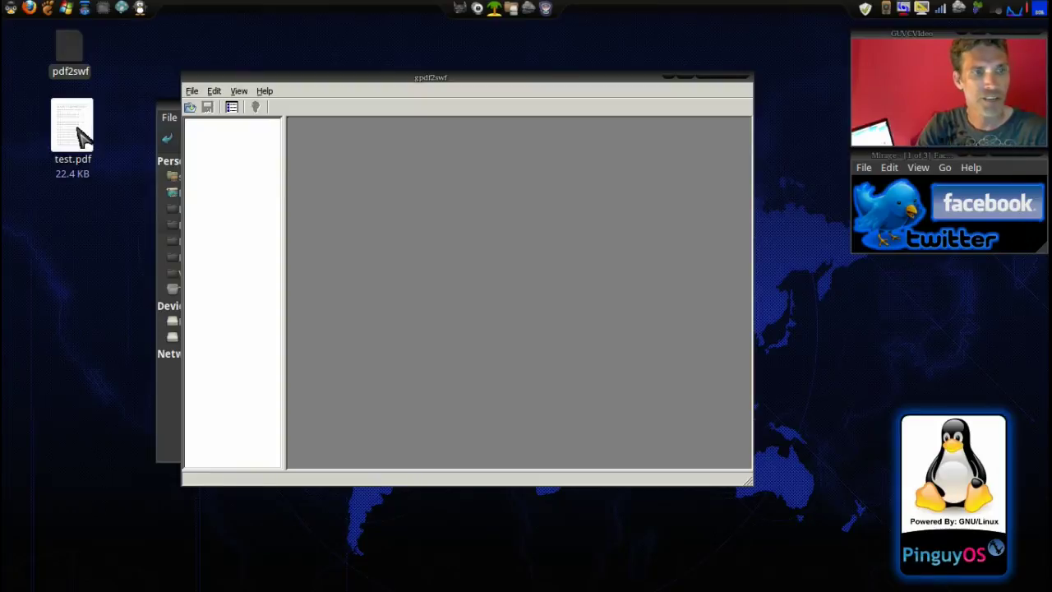
- Open test.pdf in gpdf2swf by browsing up to the root folder and into Desktop
click(193, 92)
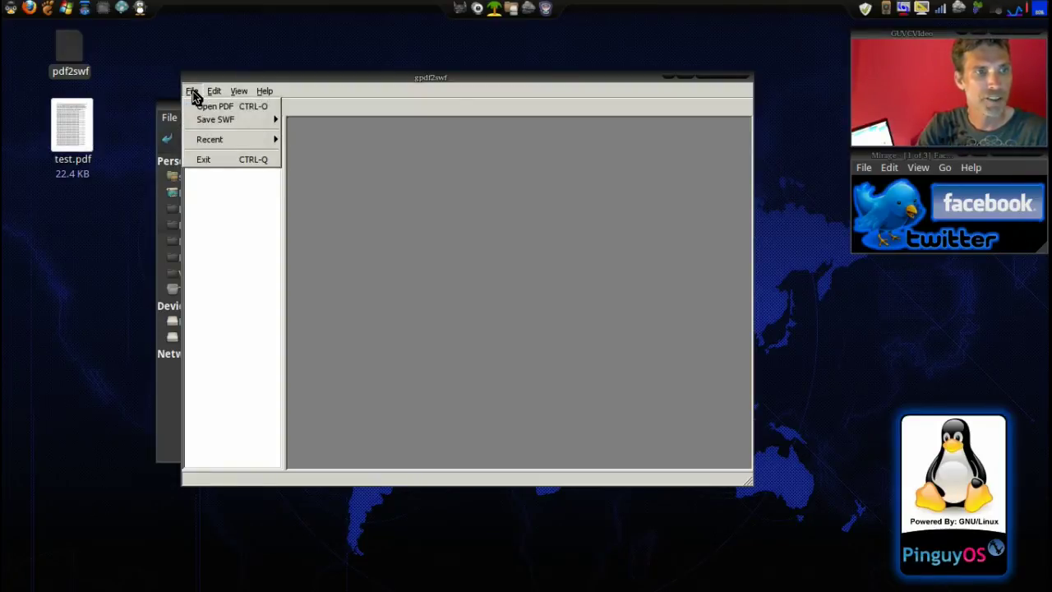
click(202, 110)
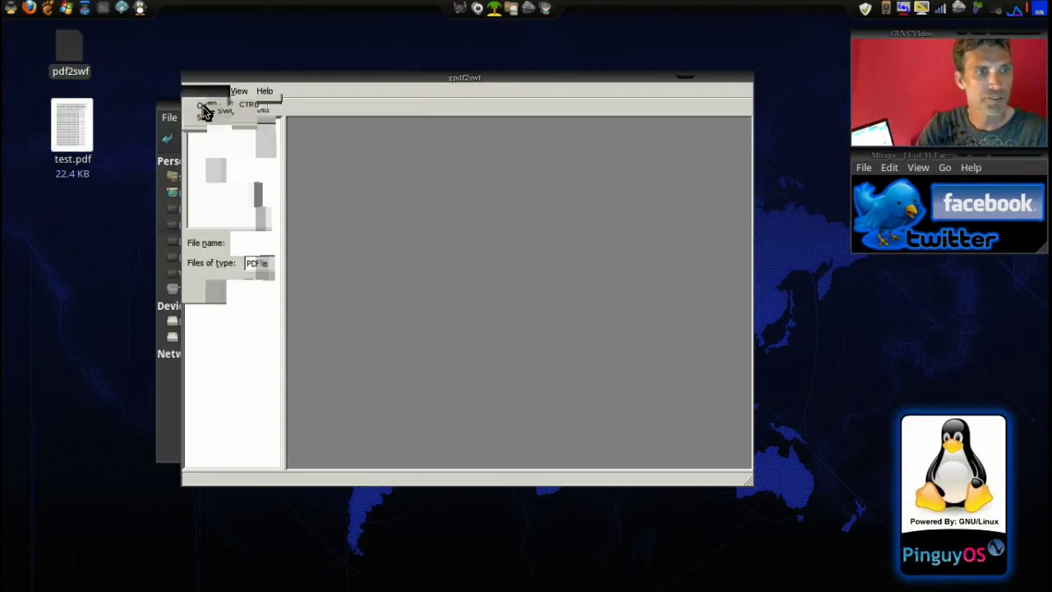
click(404, 109)
click(404, 109)
click(404, 109)
click(405, 110)
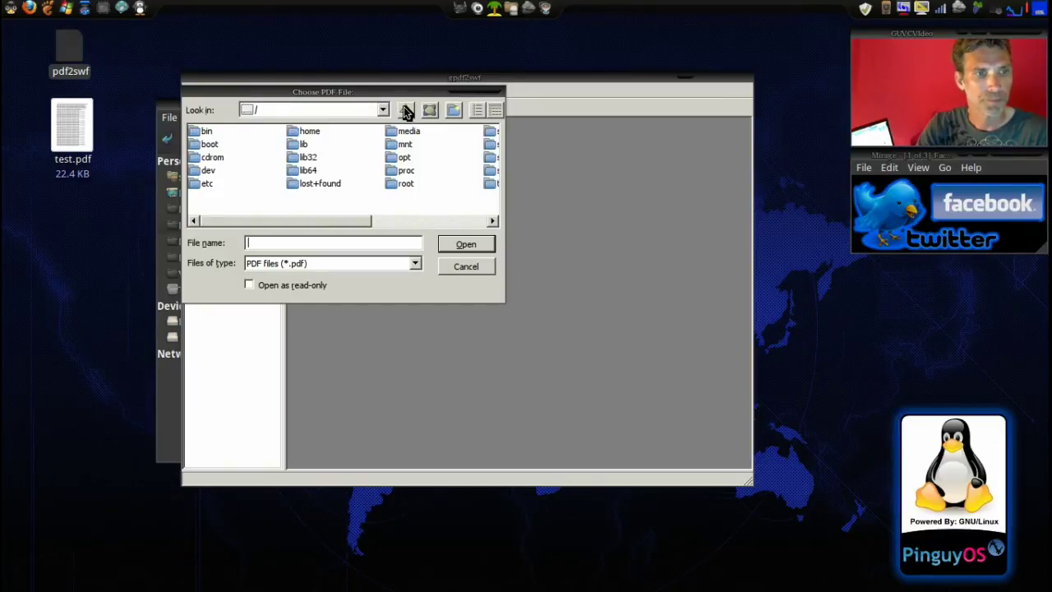
click(404, 110)
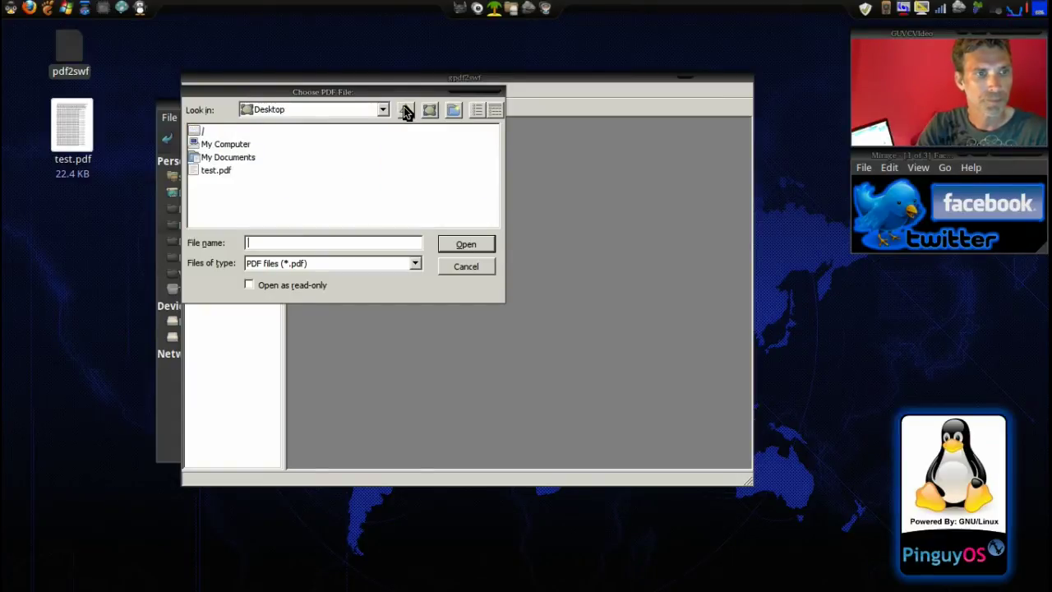
click(215, 171)
click(487, 243)
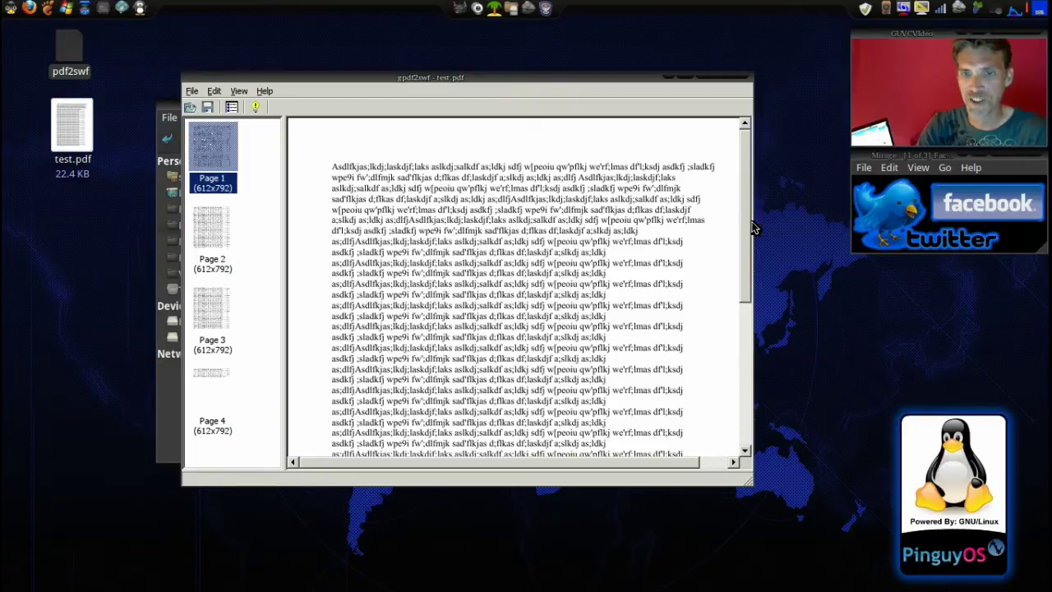
drag(745, 290, 737, 231)
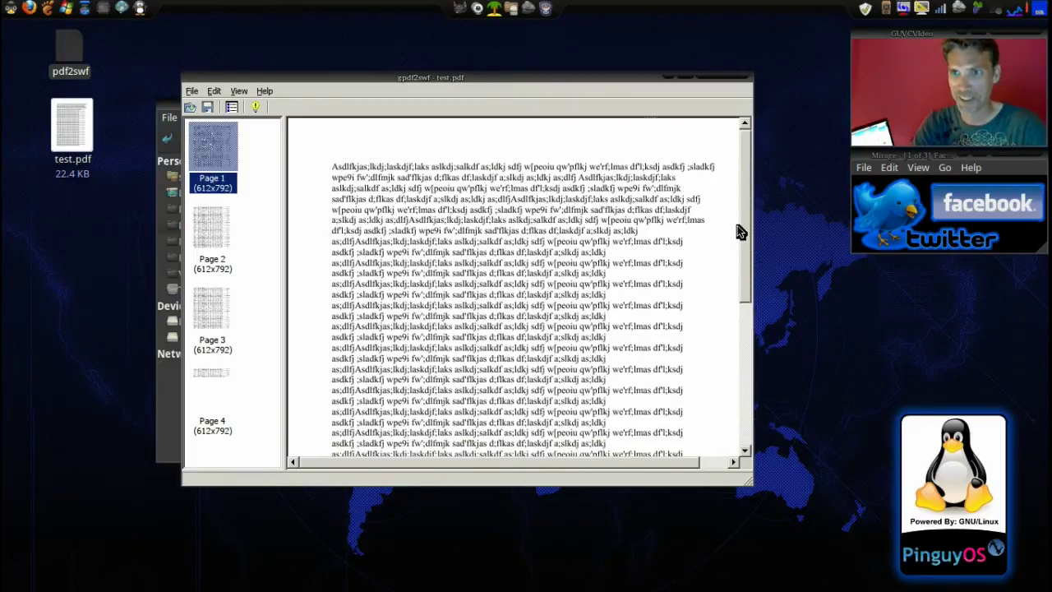
click(192, 91)
- Save all pages as test.swf in the Desktop folder, producing test.html alongside it
mouse_move(236, 120)
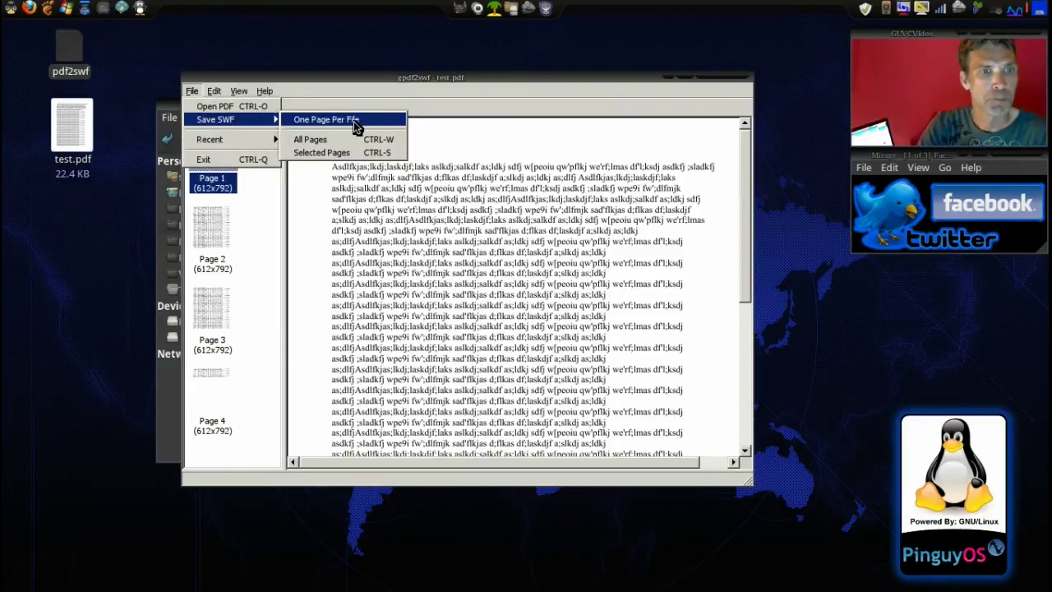
click(337, 140)
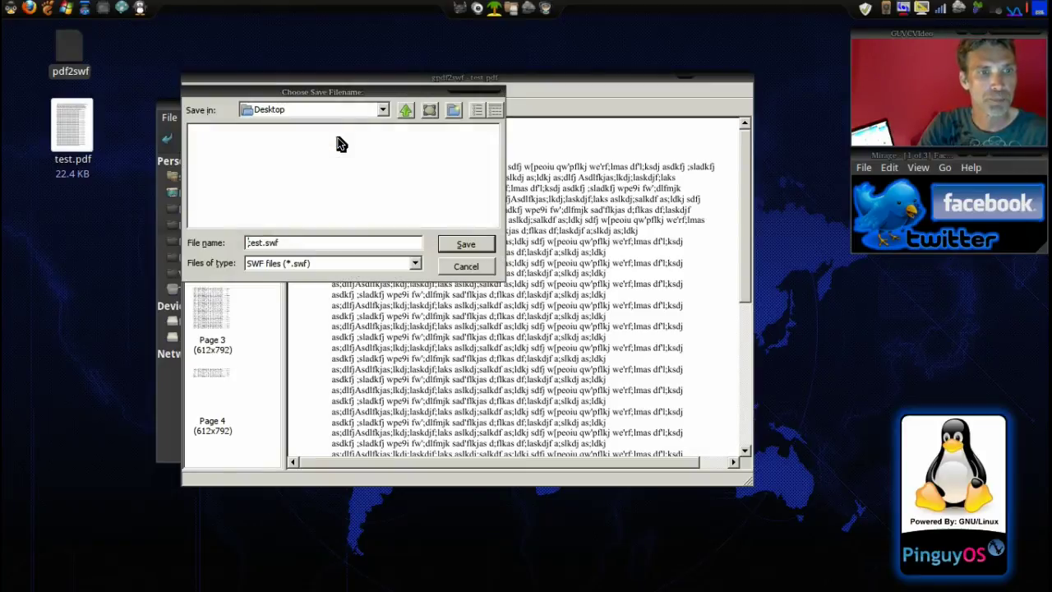
click(466, 244)
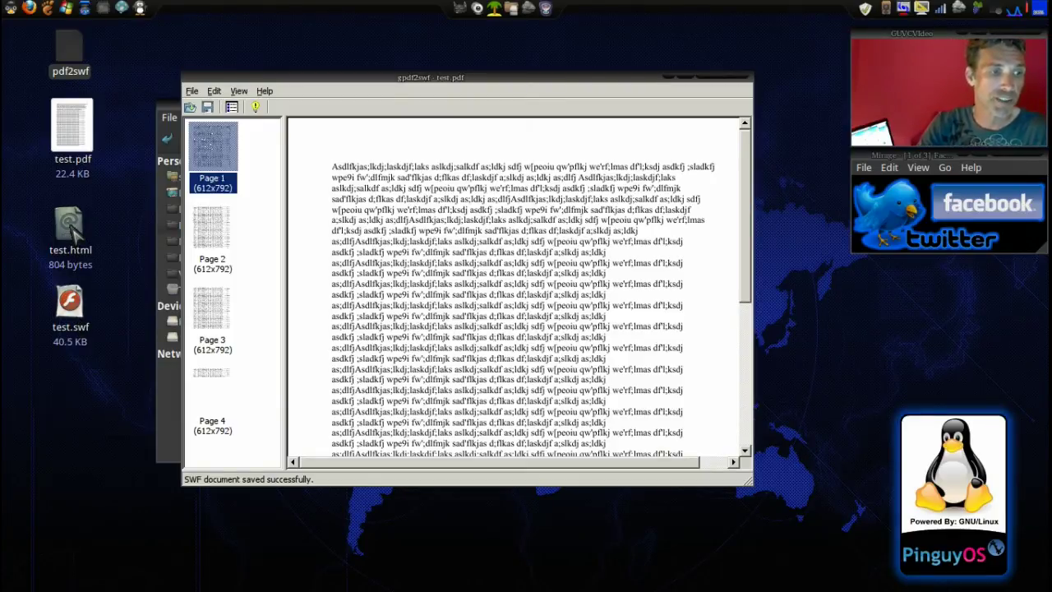
right_click(72, 232)
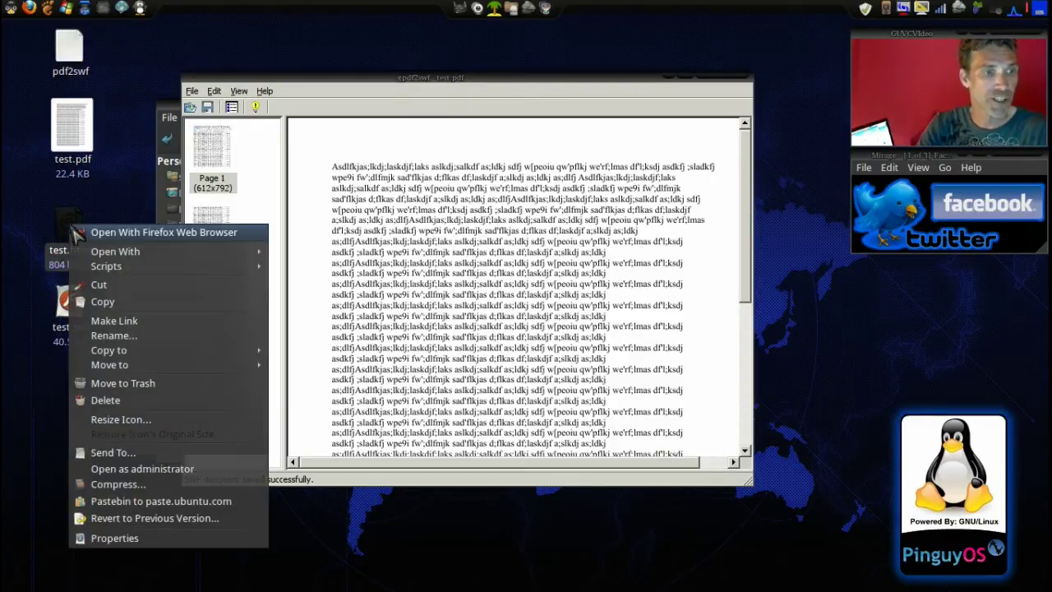
- Open test.html in Firefox and page forward through pages 2, 3 and 4
click(106, 233)
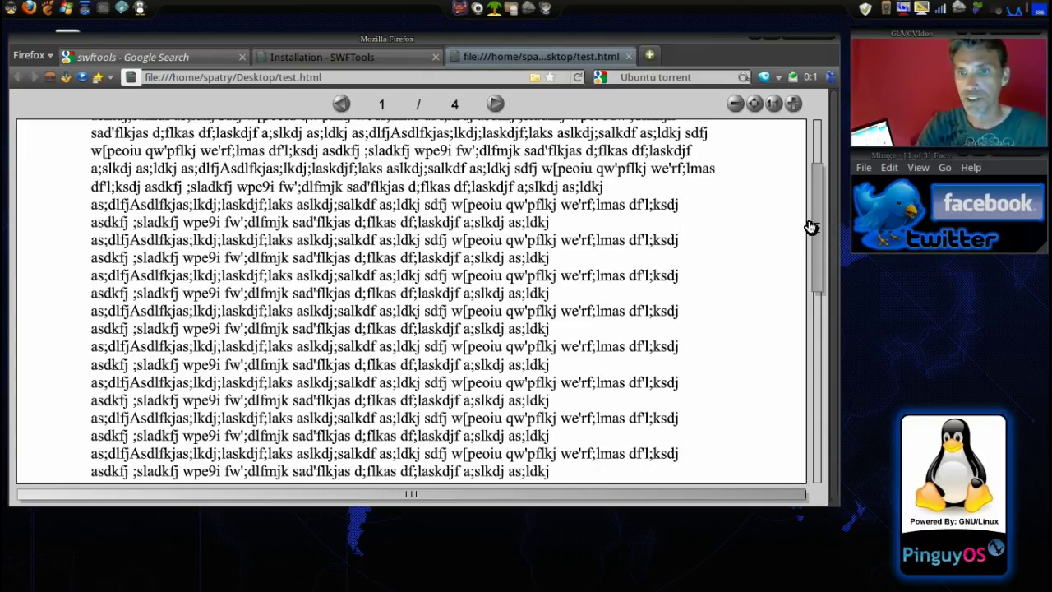
drag(813, 227, 833, 168)
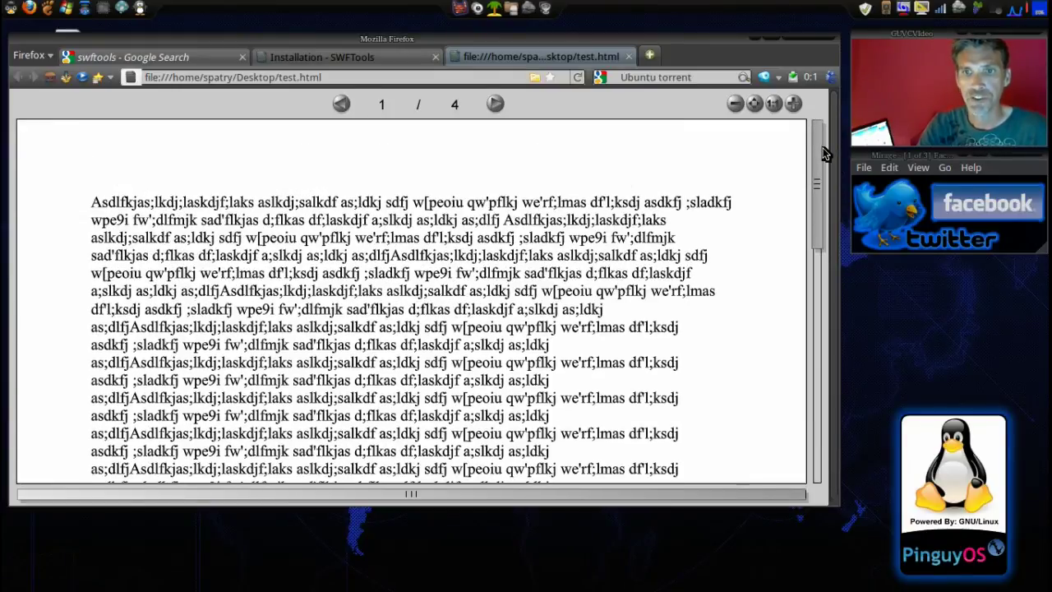
click(496, 105)
click(495, 105)
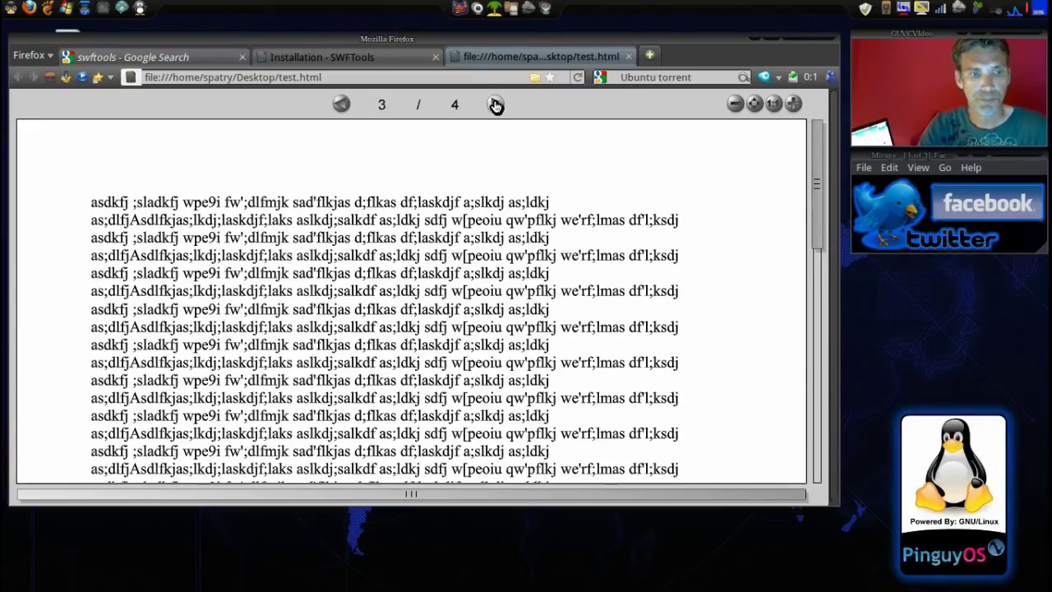
click(495, 104)
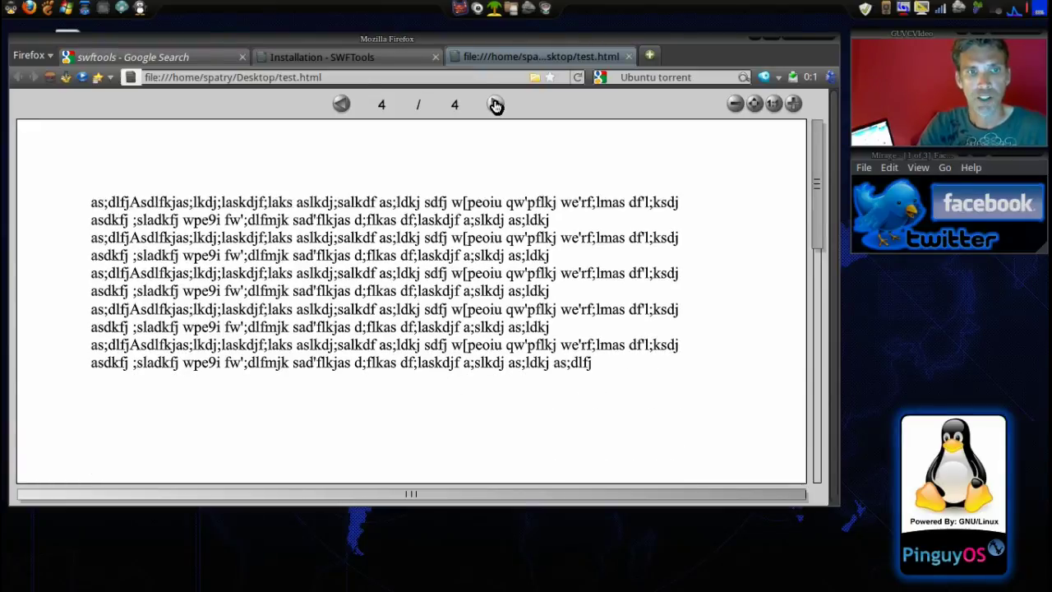
- Step back to page 1, then close the test.html tab
click(340, 104)
click(340, 104)
click(340, 105)
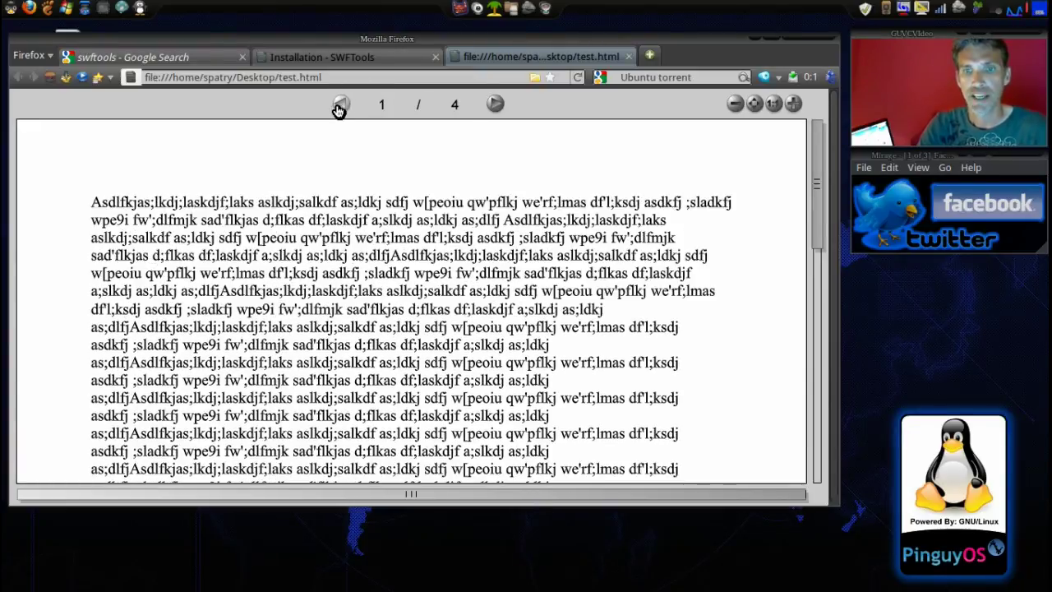
drag(814, 178, 816, 111)
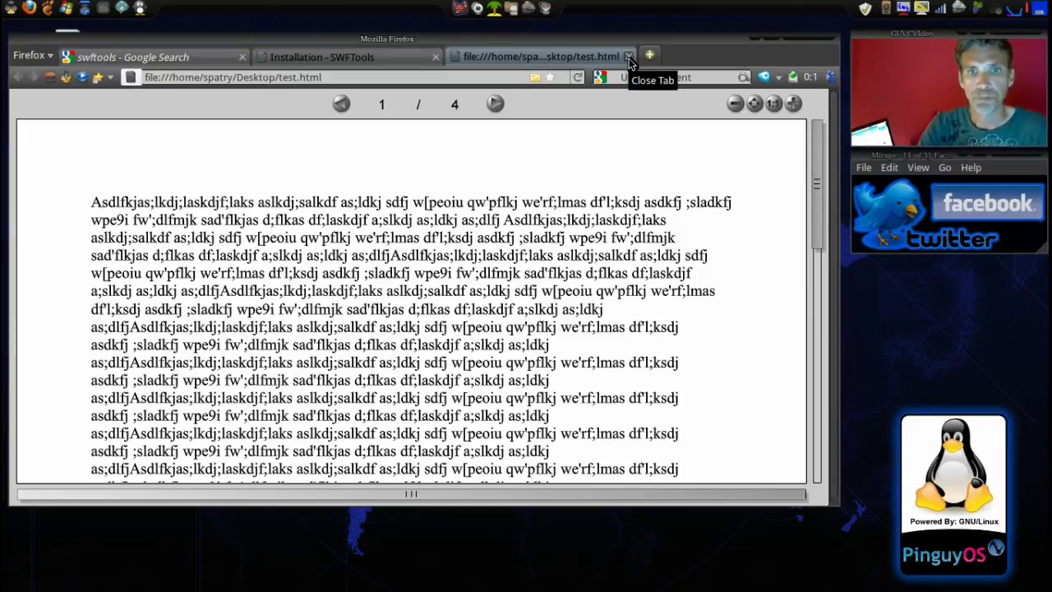
click(627, 57)
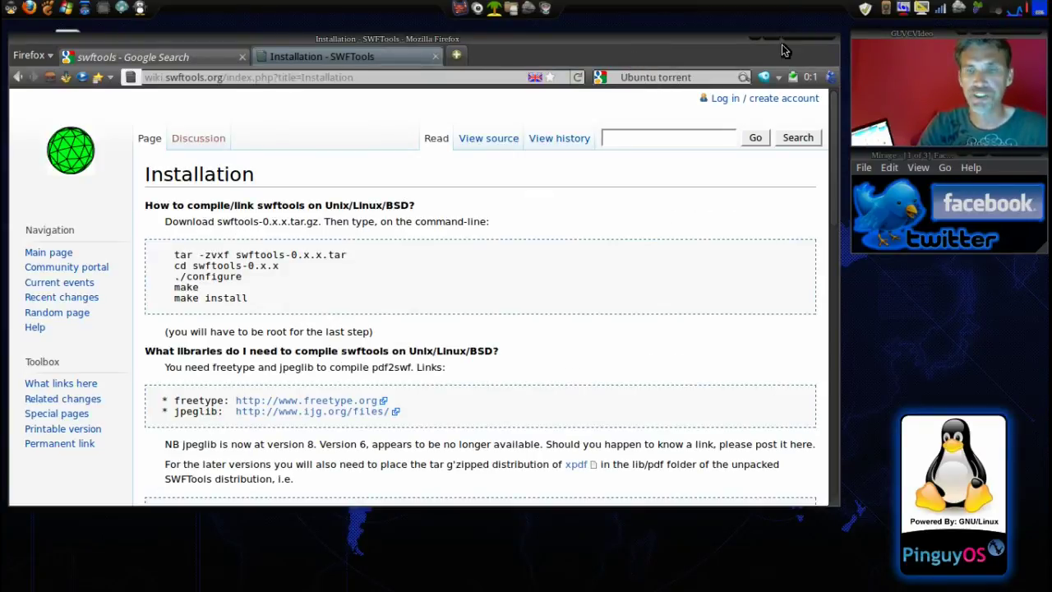
- Minimize Firefox, close the gpdf2swf window, then bring Firefox back to the front
click(753, 41)
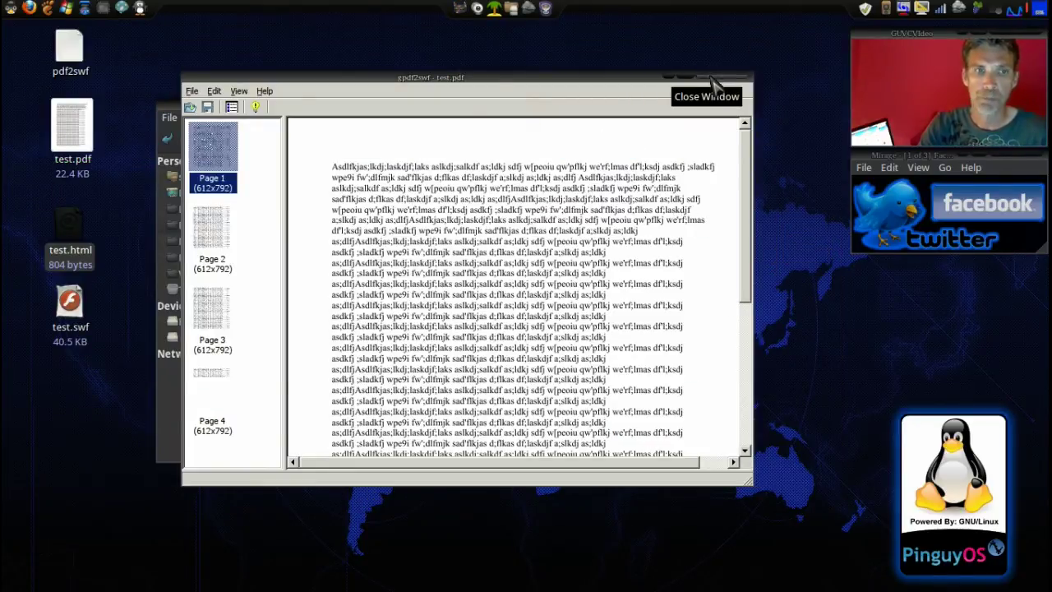
click(707, 80)
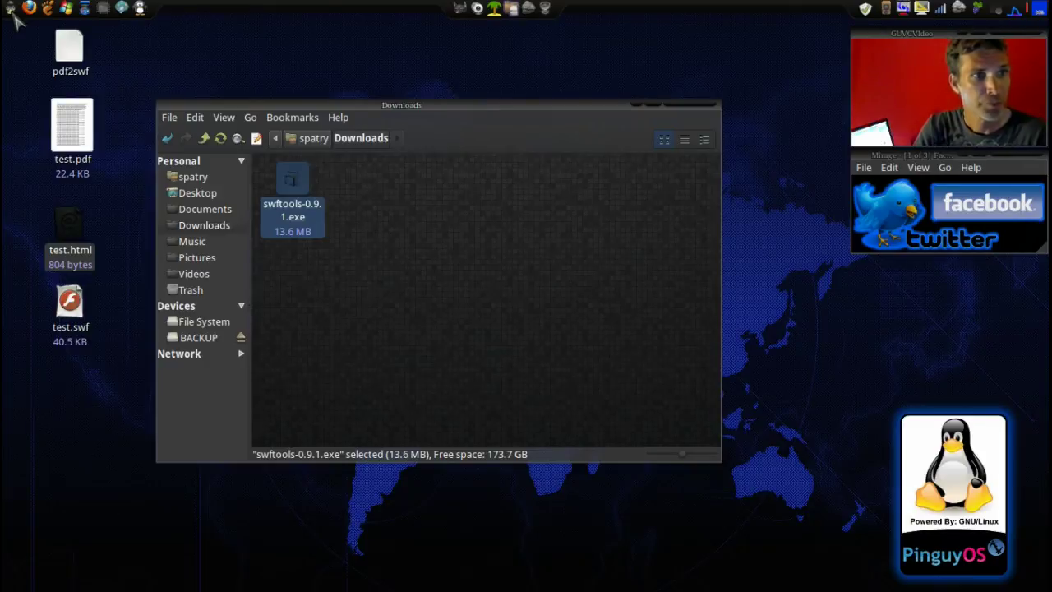
click(458, 9)
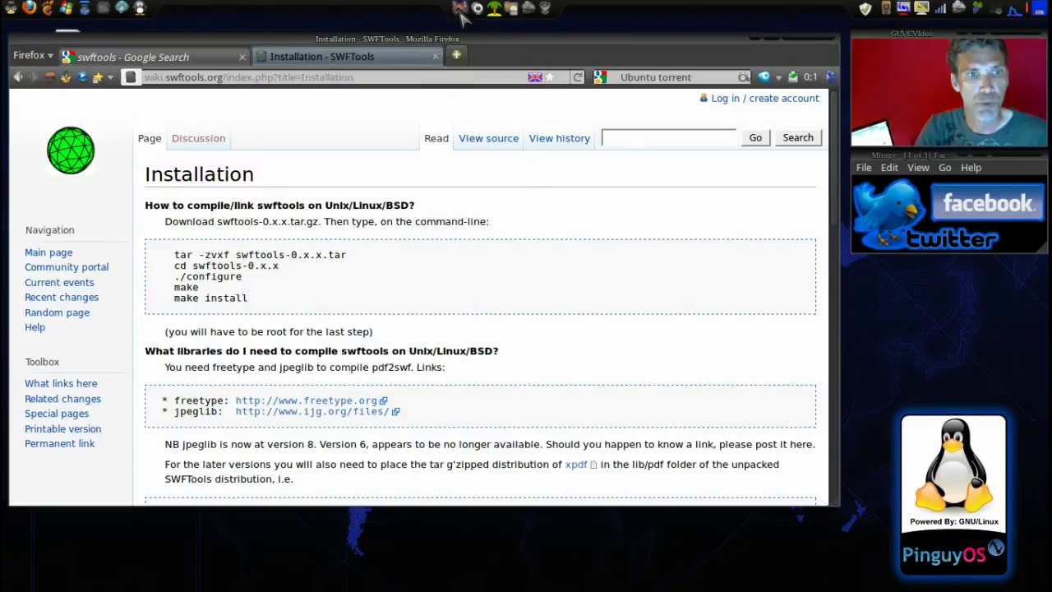
- Open the SWFTOOLS Google result in a new tab and scroll through its tool list
click(130, 76)
click(171, 62)
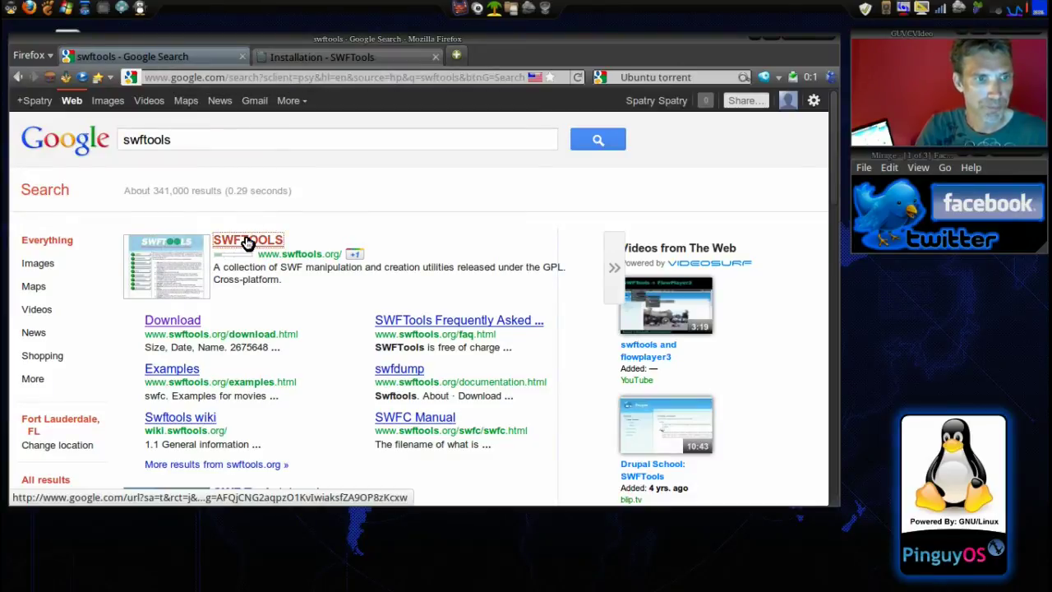
middle_click(247, 242)
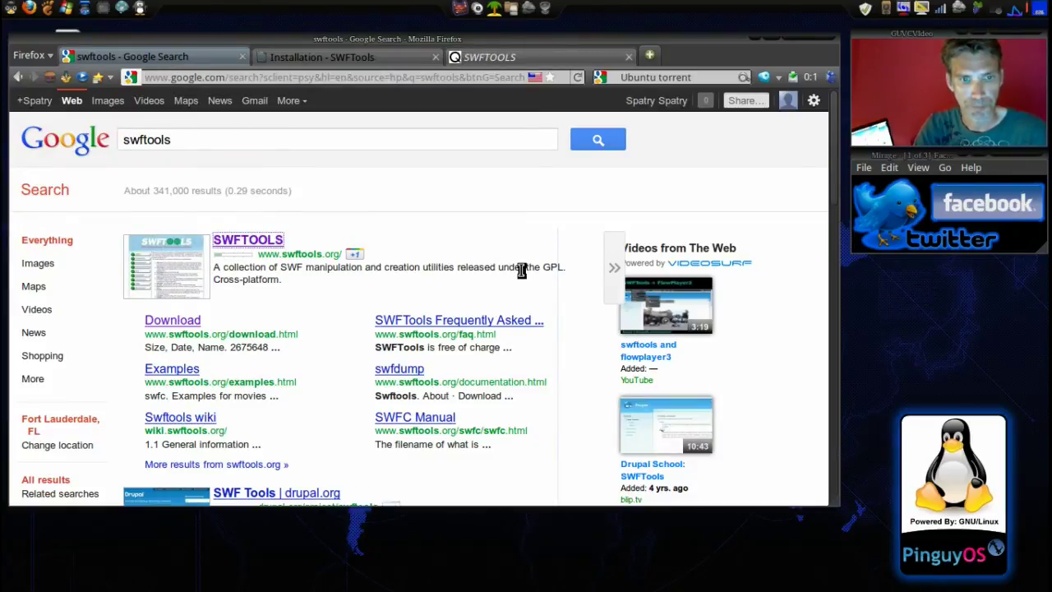
click(485, 59)
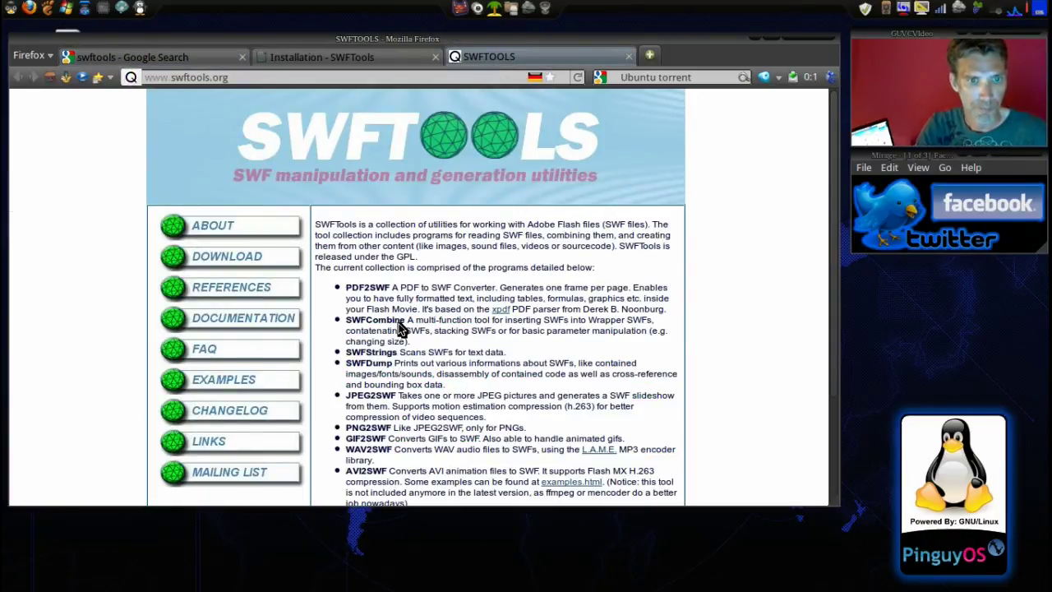
scroll(400, 329, down, 2)
scroll(369, 305, down, 1)
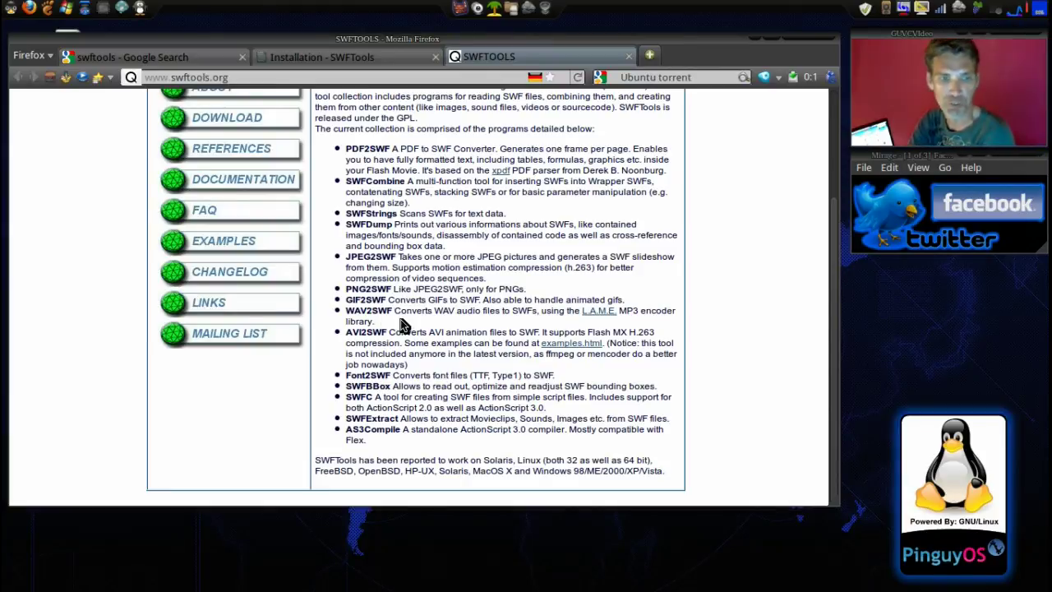
scroll(399, 320, up, 3)
scroll(399, 318, down, 3)
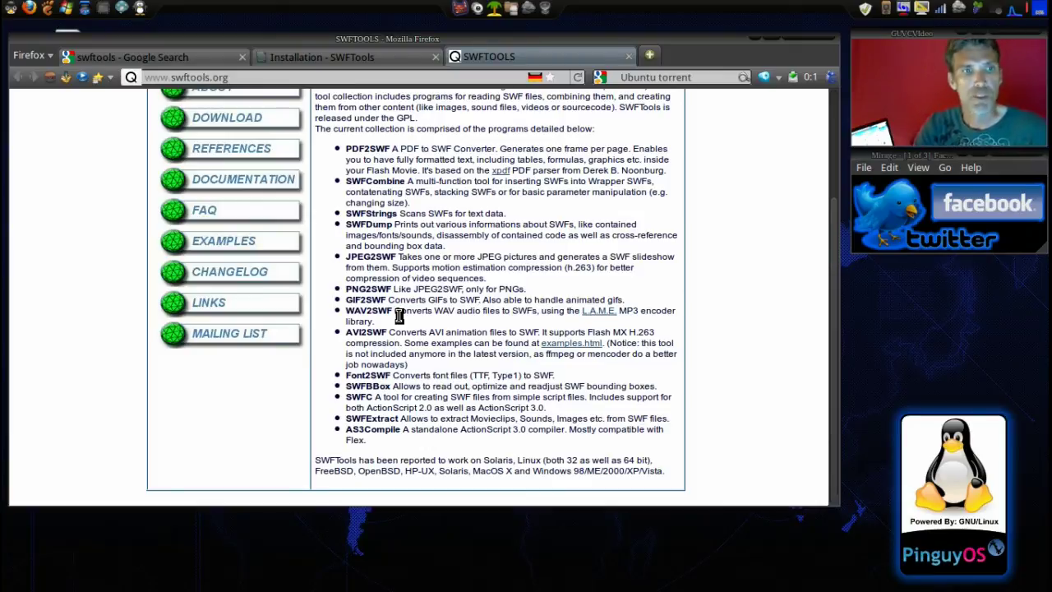
scroll(453, 301, up, 3)
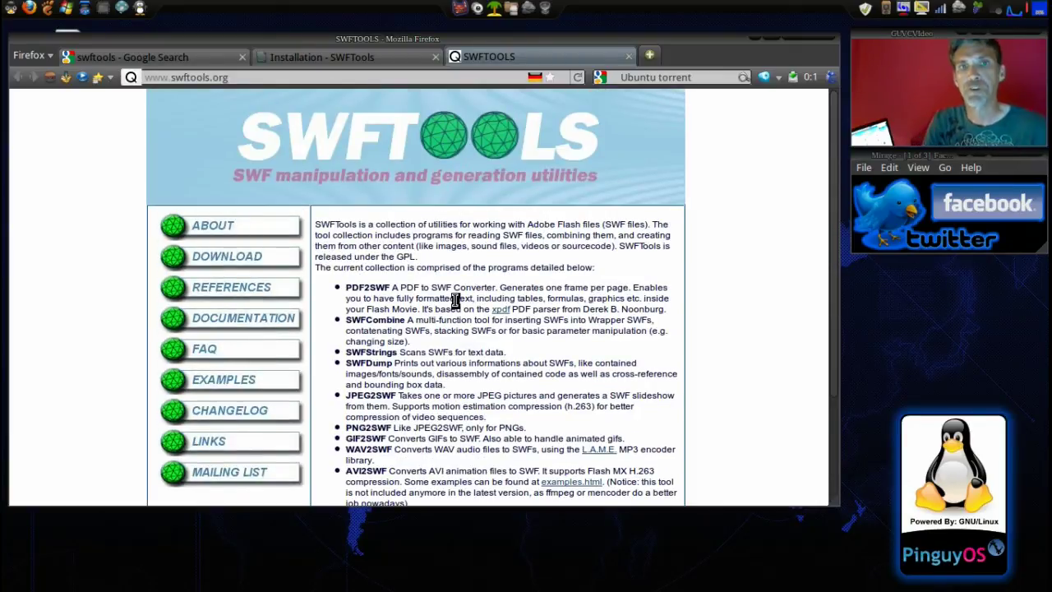